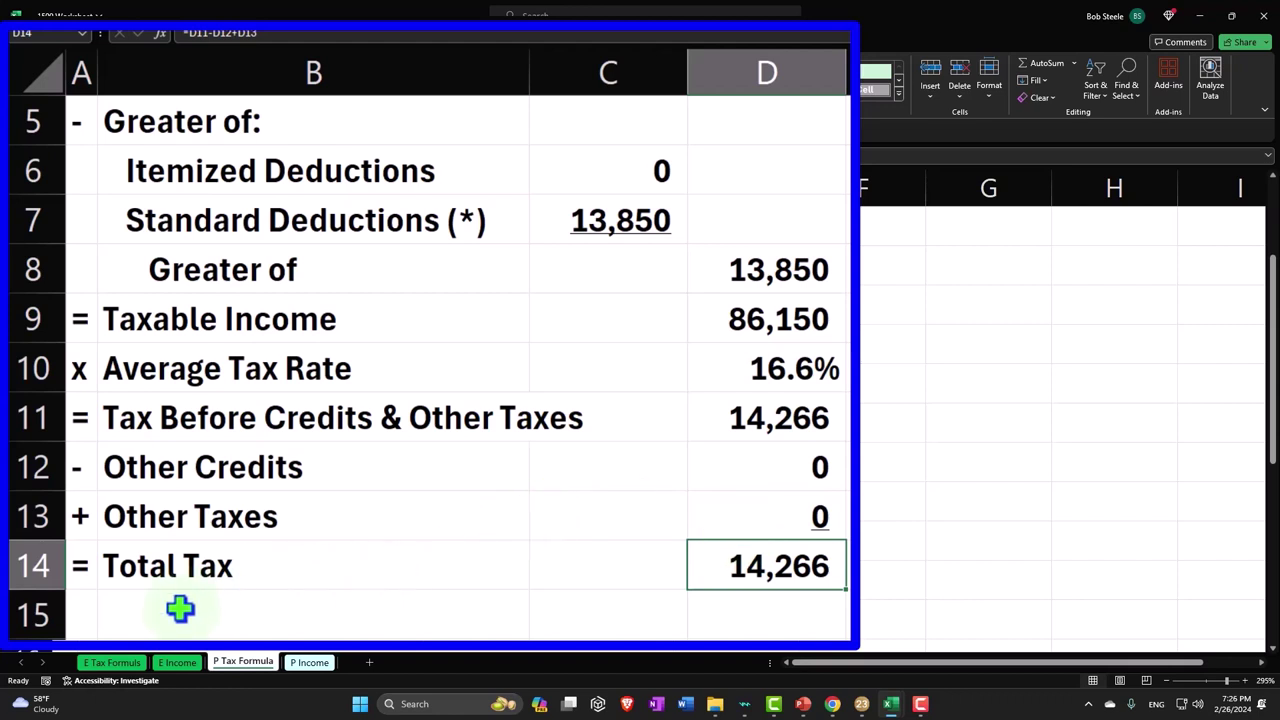
Step: Label row 15 below Total Tax with '-' and 'Payments & Refundable Credits'
click(220, 602)
key(Left)
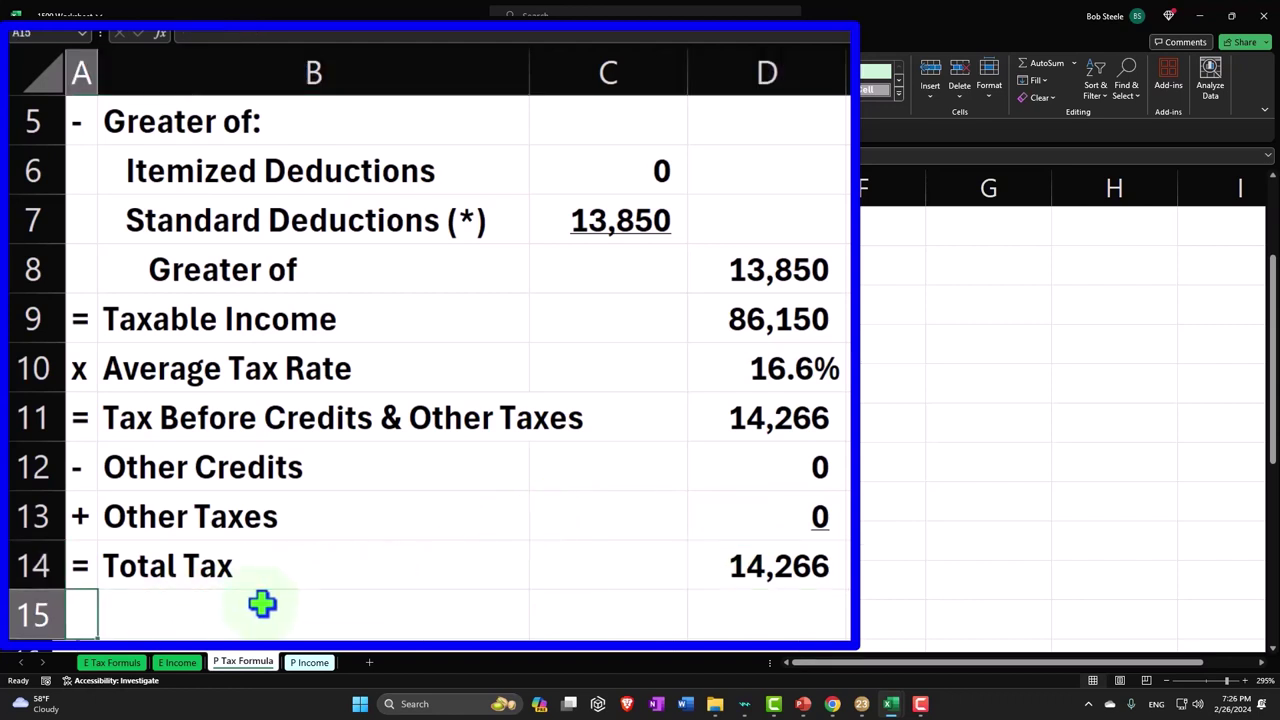
text(-)
click(316, 596)
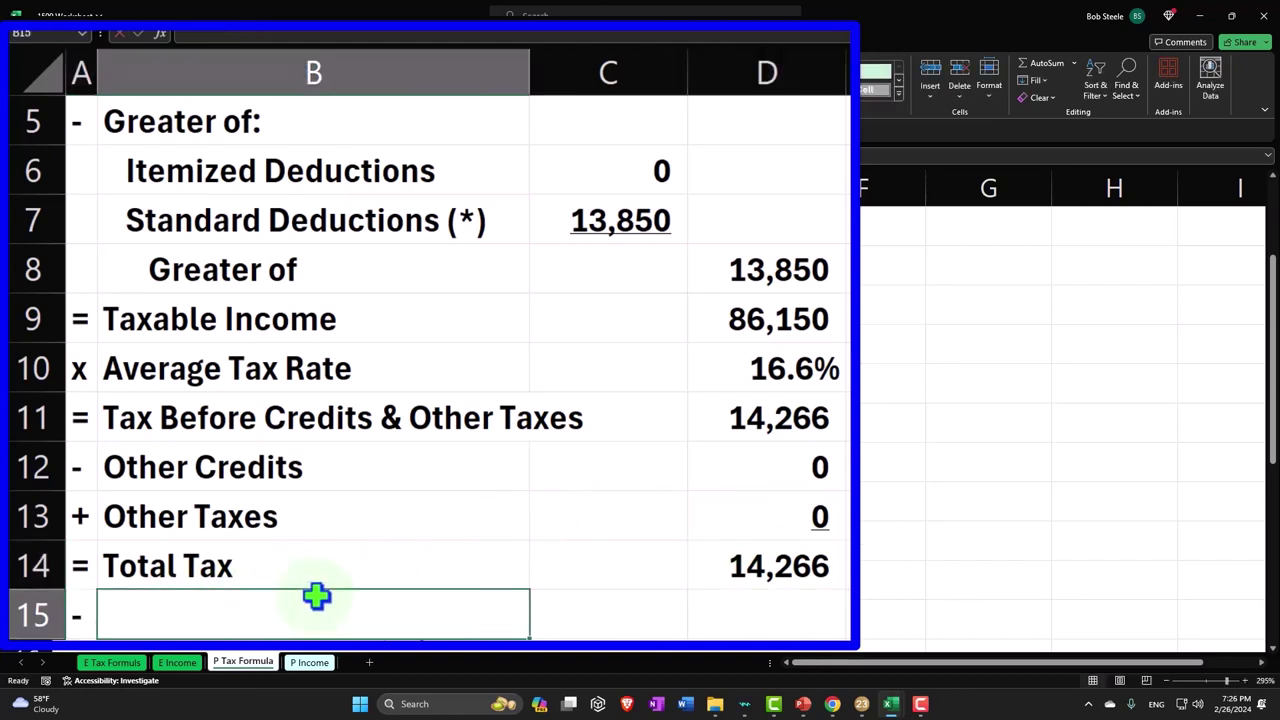
text(Payment)
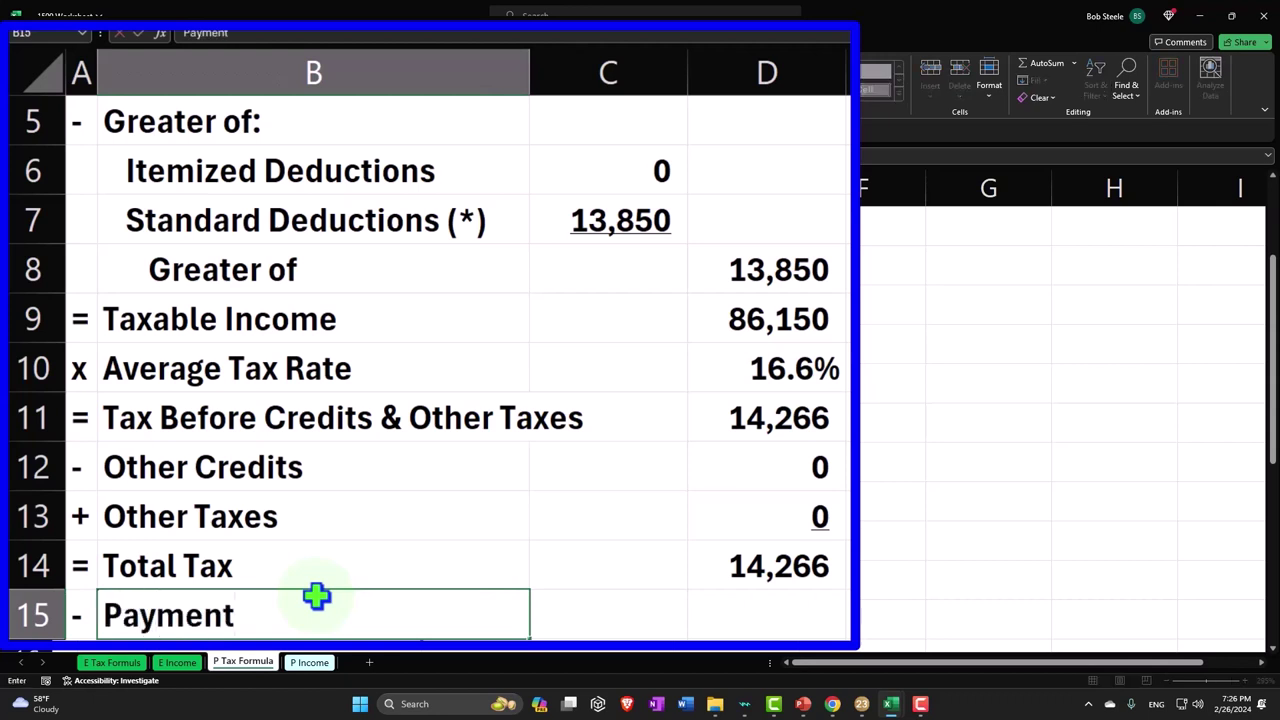
text(s & Refundable Credits)
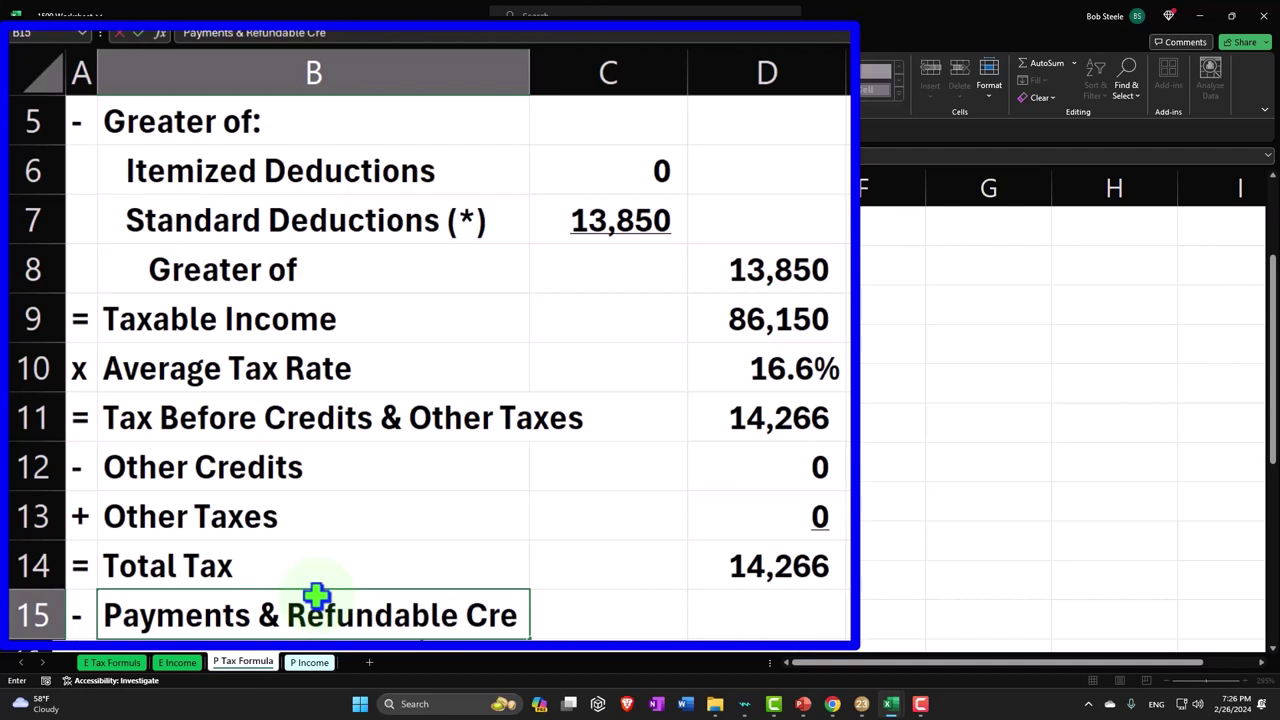
key(Tab)
key(Tab)
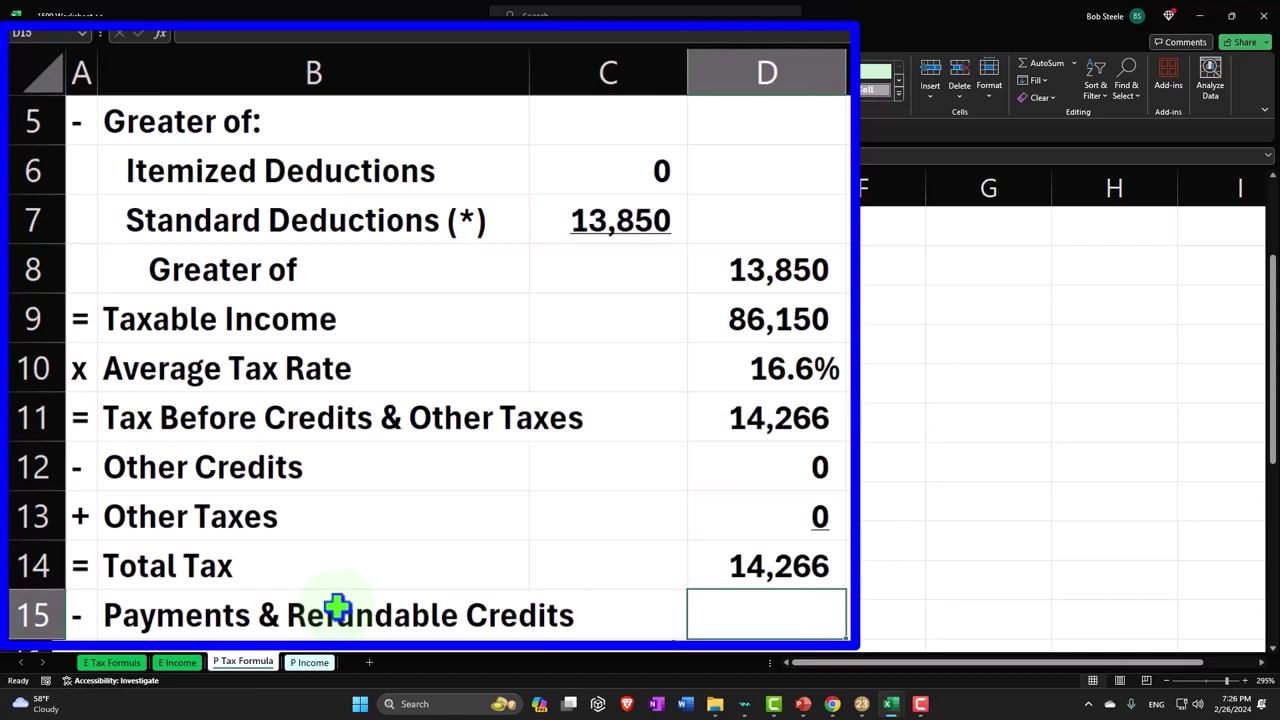
scroll(337, 607, down, 1)
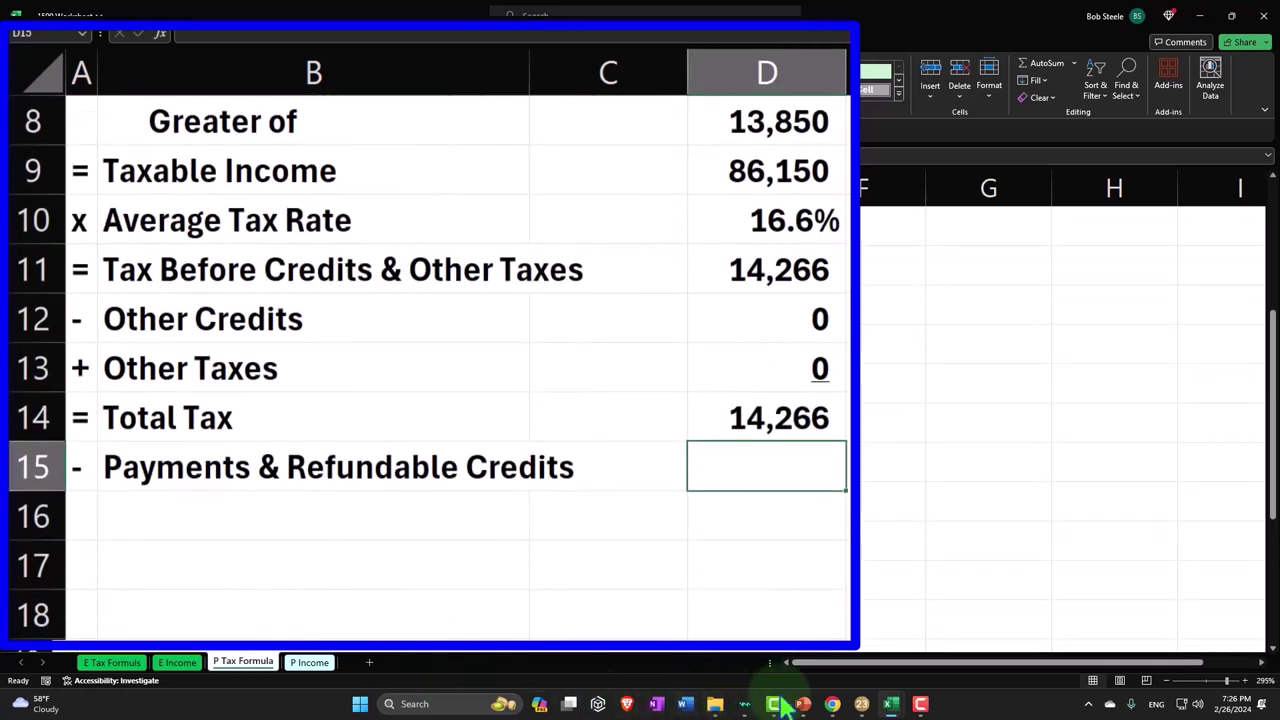
Step: In Lacerte, check the federal withholding entered on the W-2 income screen
click(861, 704)
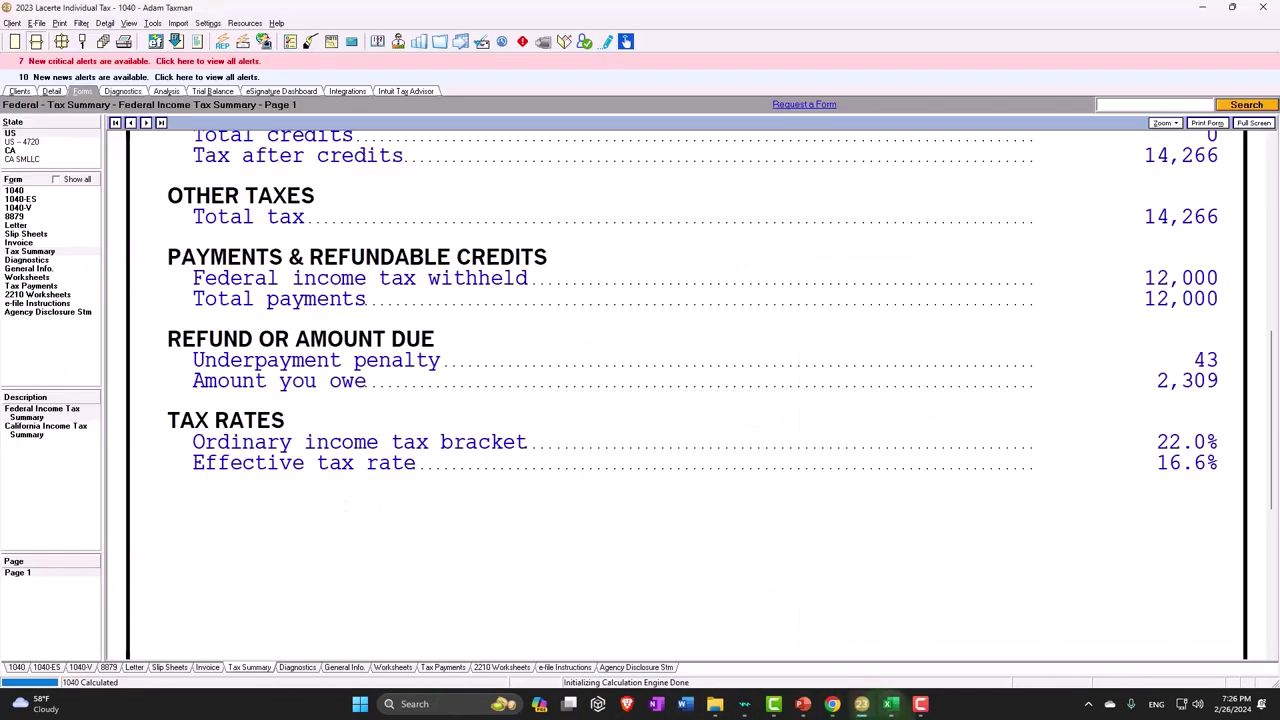
click(54, 92)
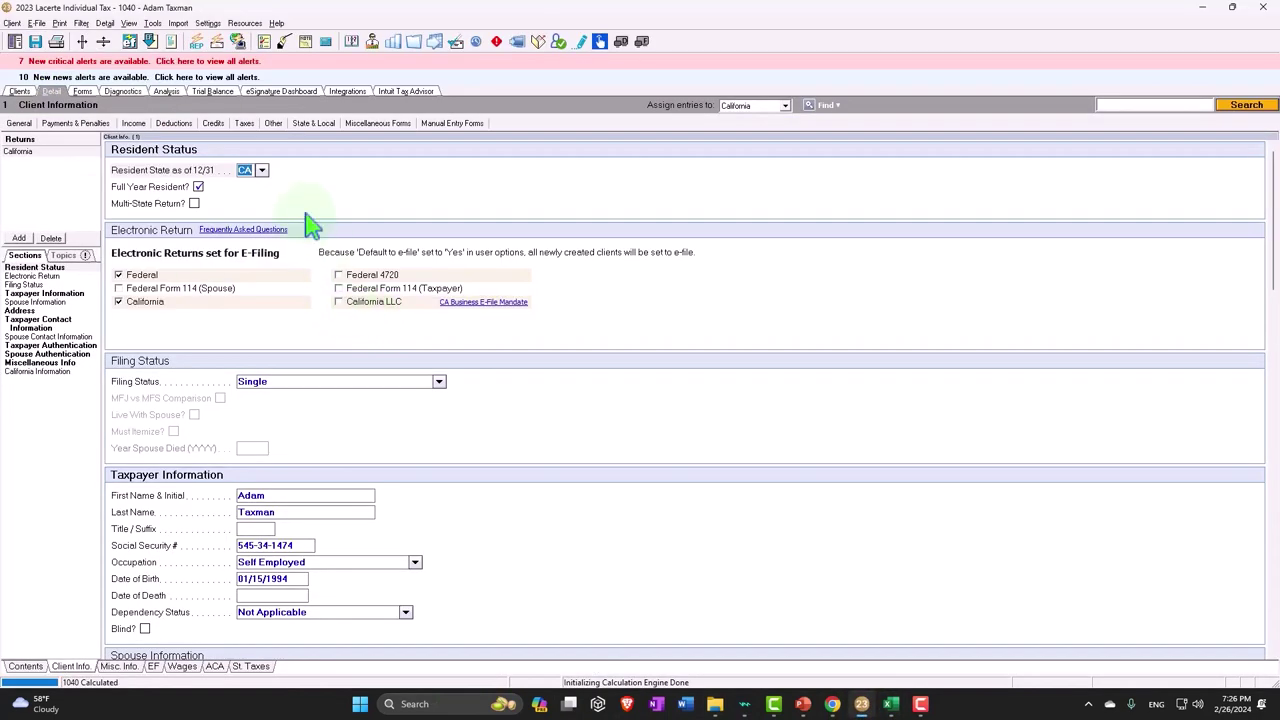
click(145, 127)
click(140, 135)
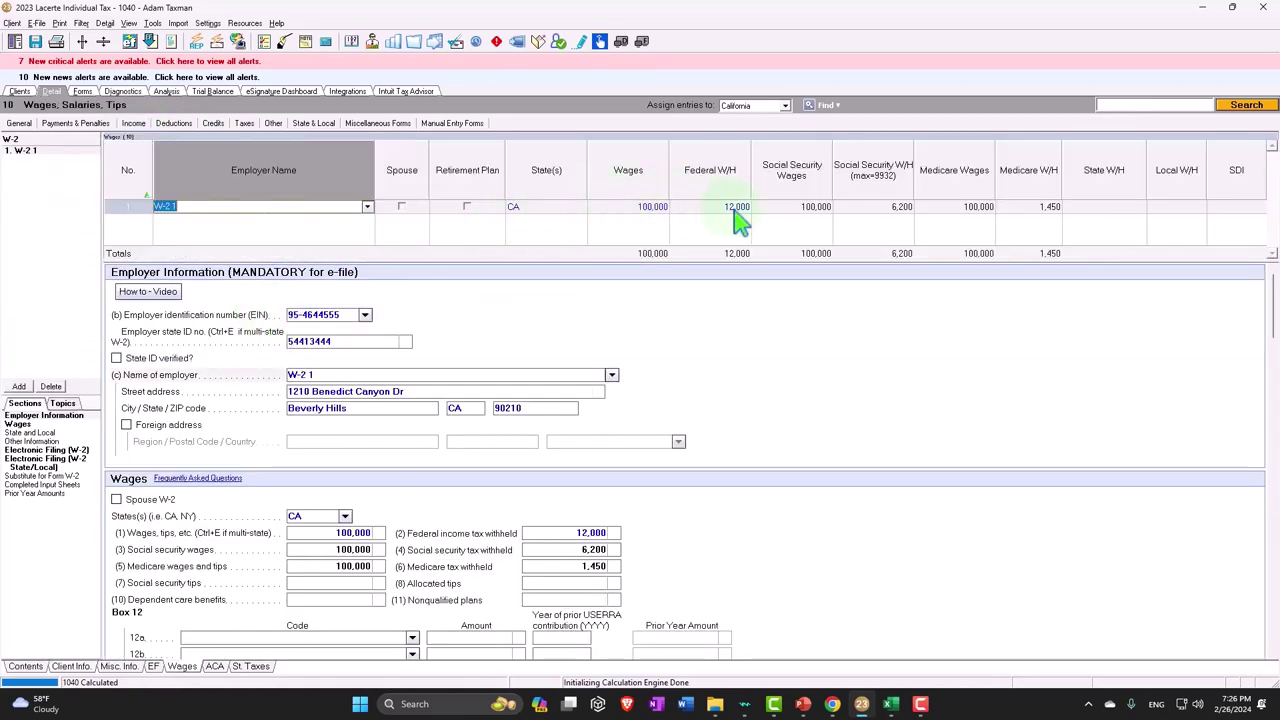
click(730, 207)
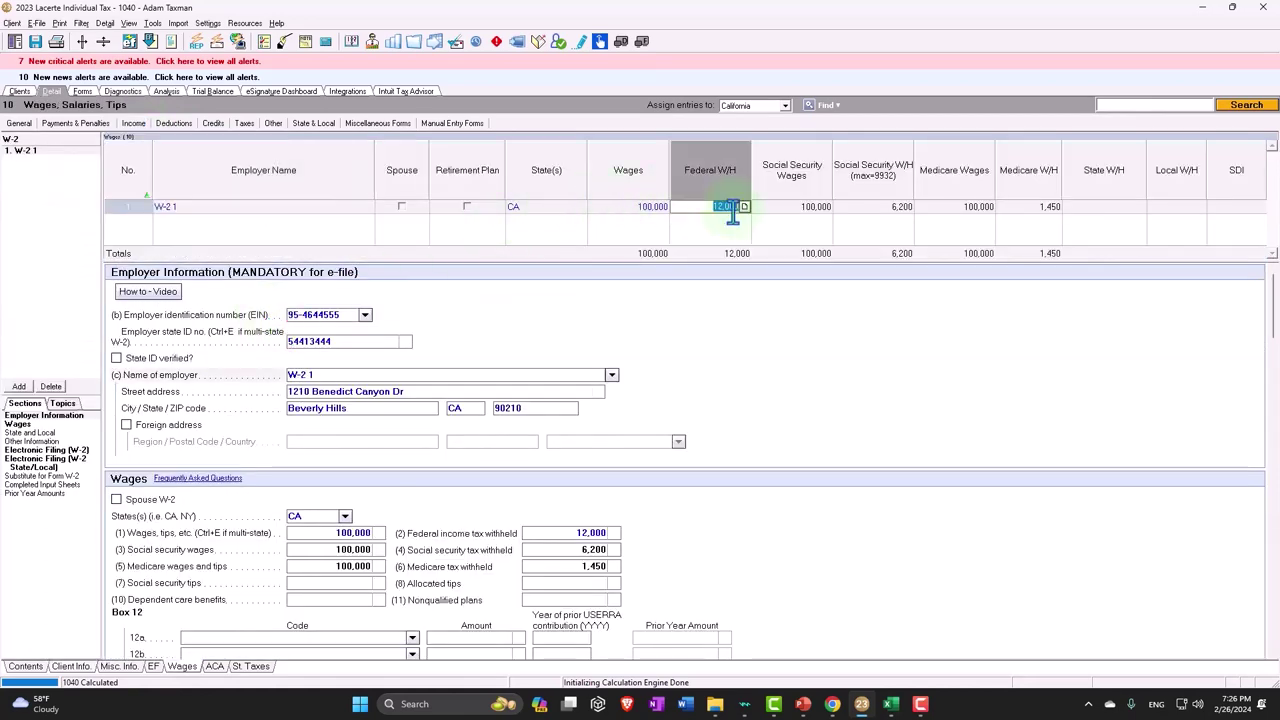
Step: View Form 1040 page 2, where Payments lines 25a and 25d show 12,000 withholding
click(84, 92)
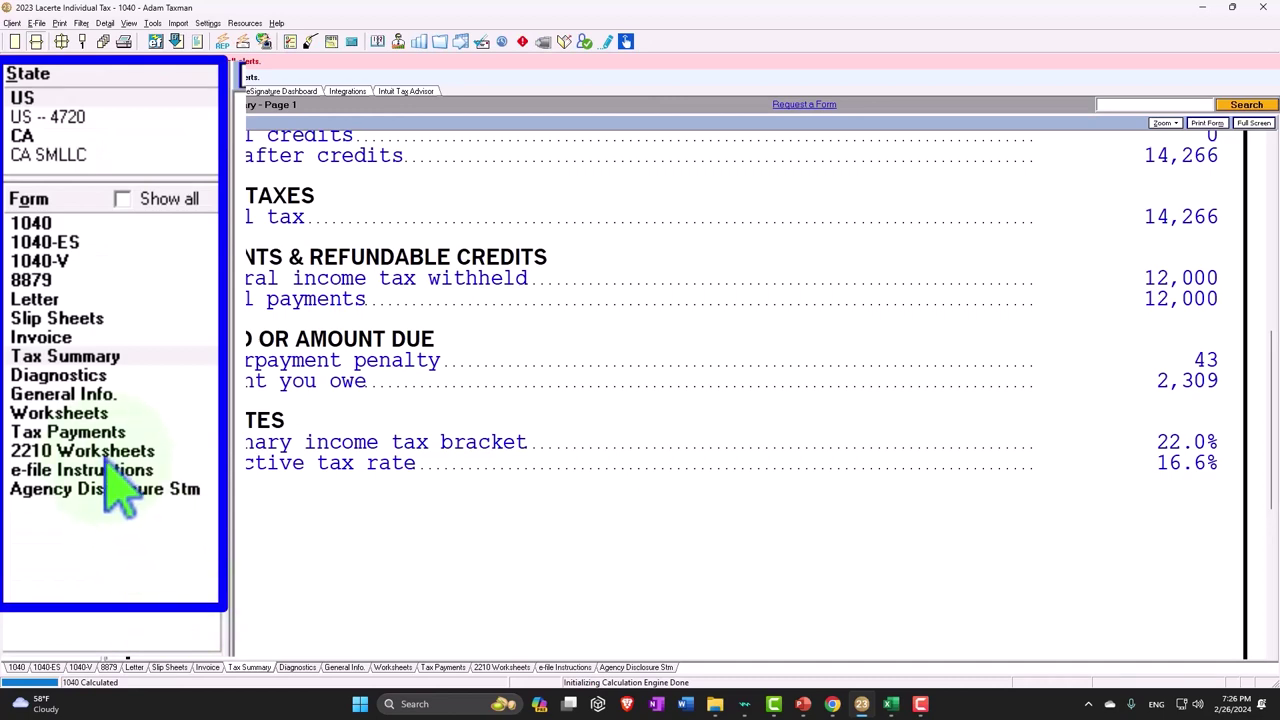
click(60, 226)
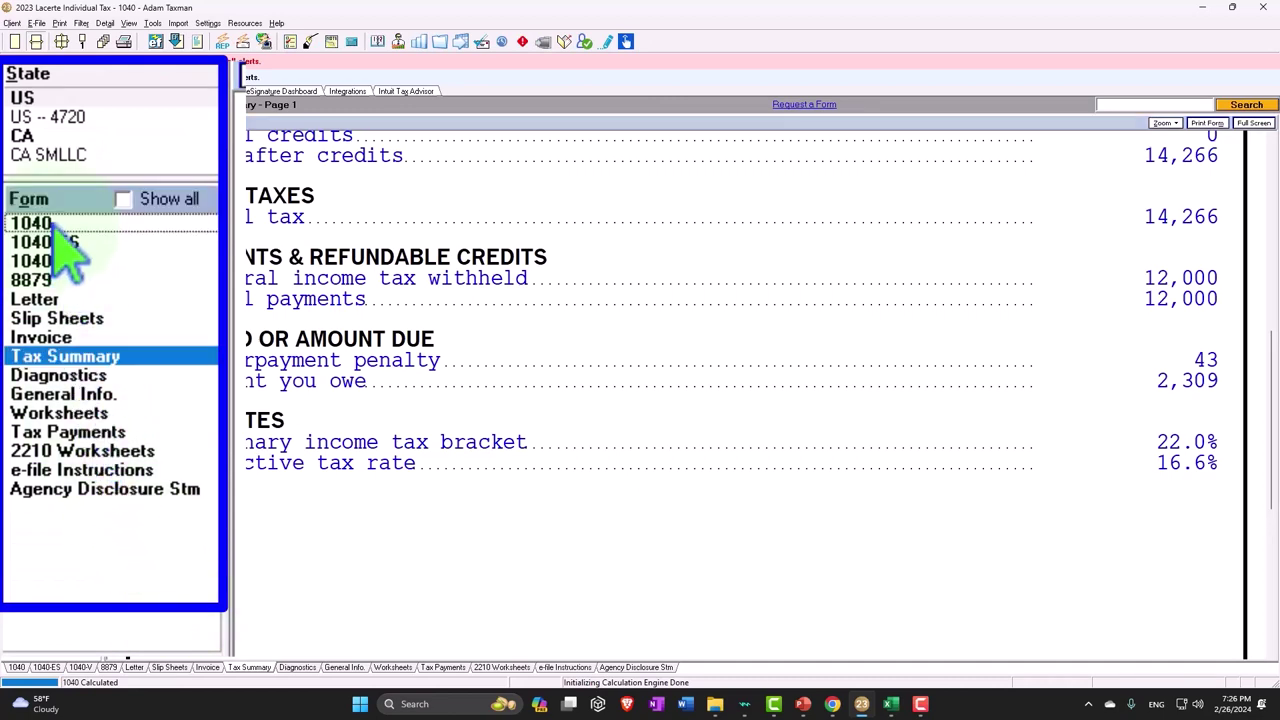
click(17, 528)
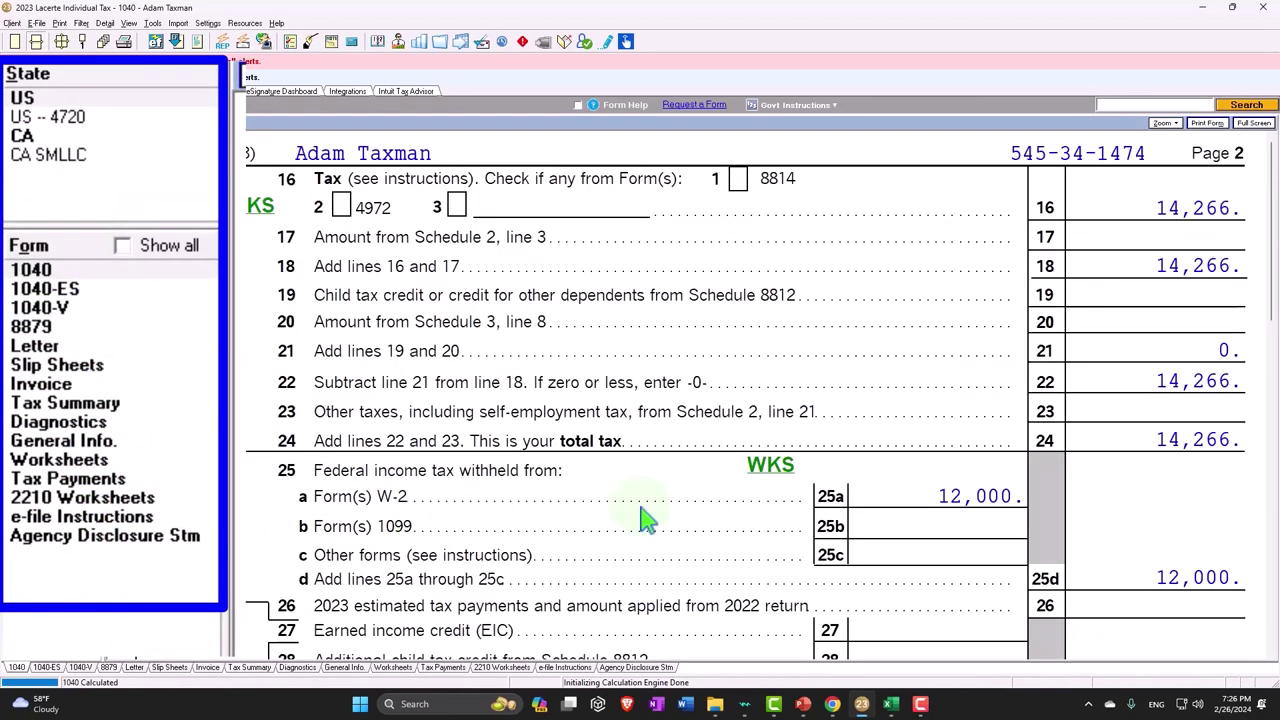
scroll(917, 490, down, 1)
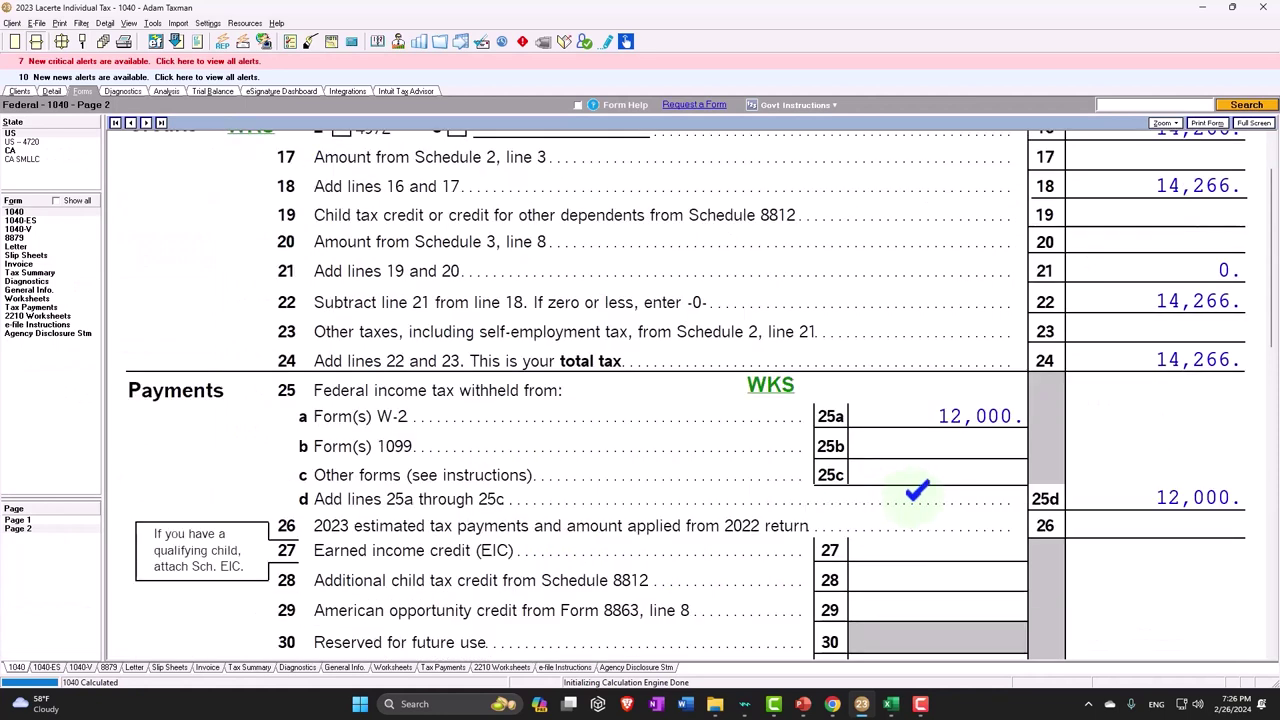
click(889, 704)
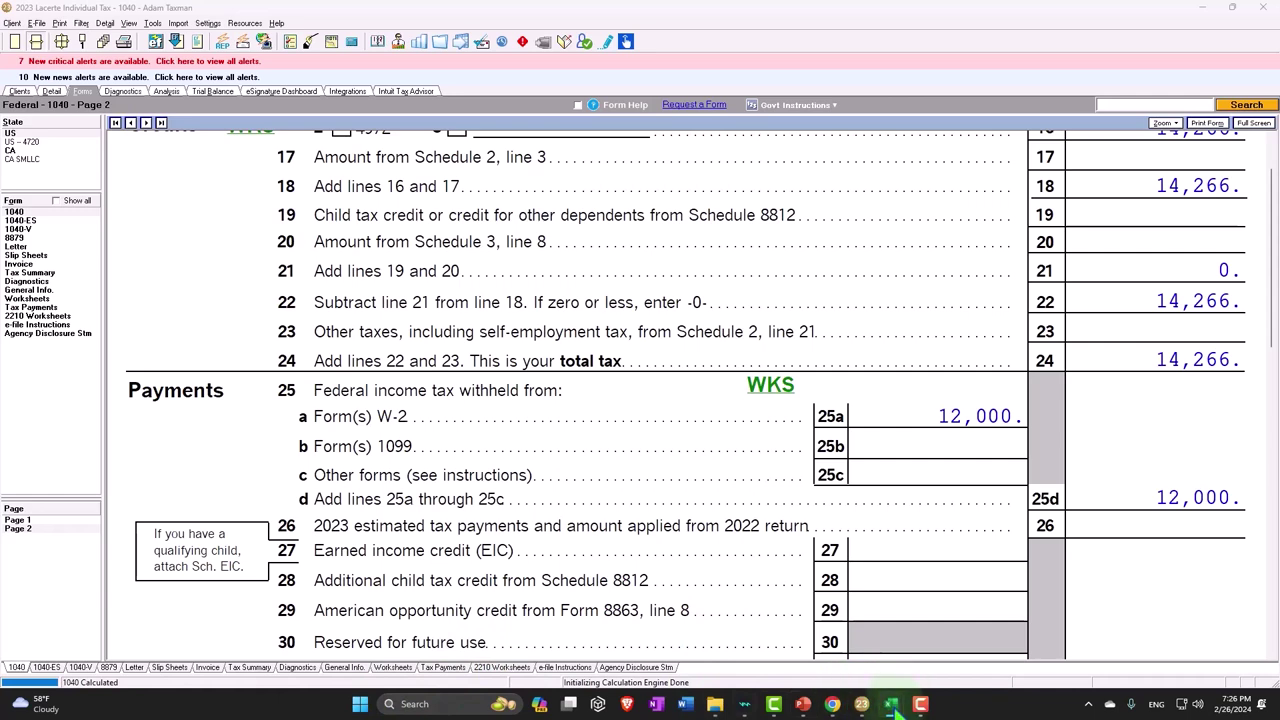
Step: In Excel, add a new sheet after P Income and rename it 'Payments & Credits'
mouse_move(895, 692)
click(910, 640)
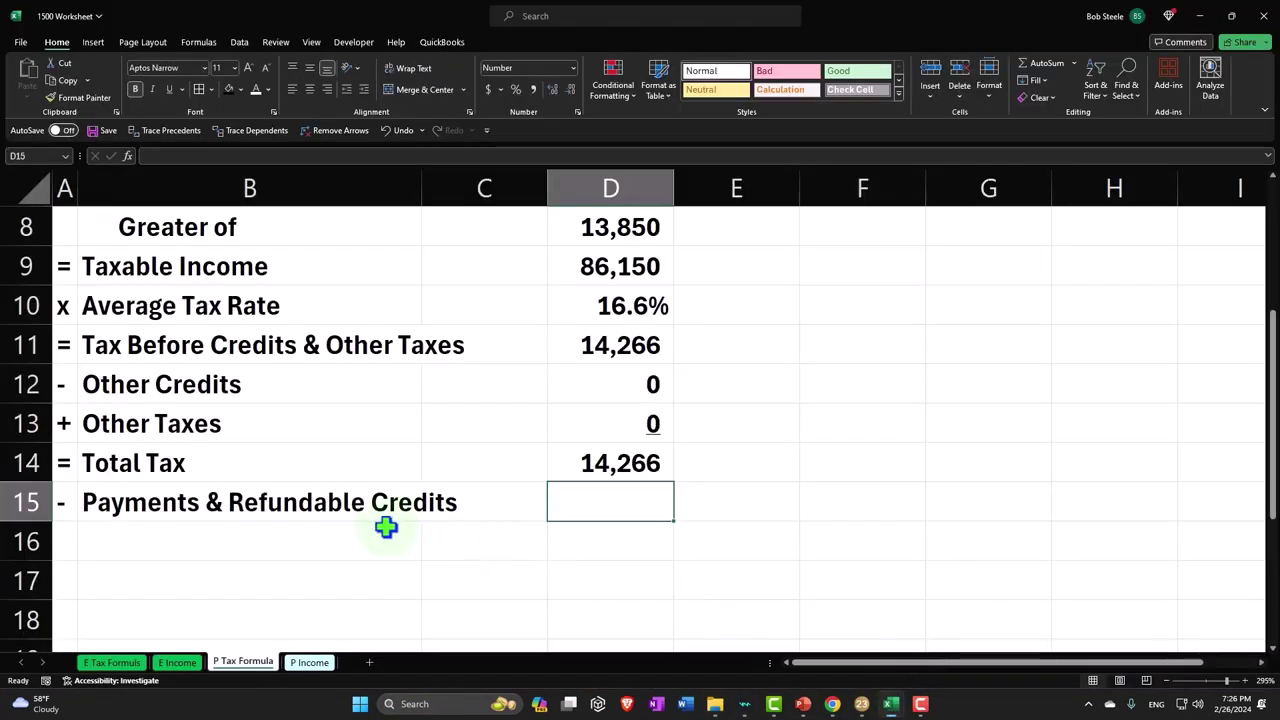
click(369, 662)
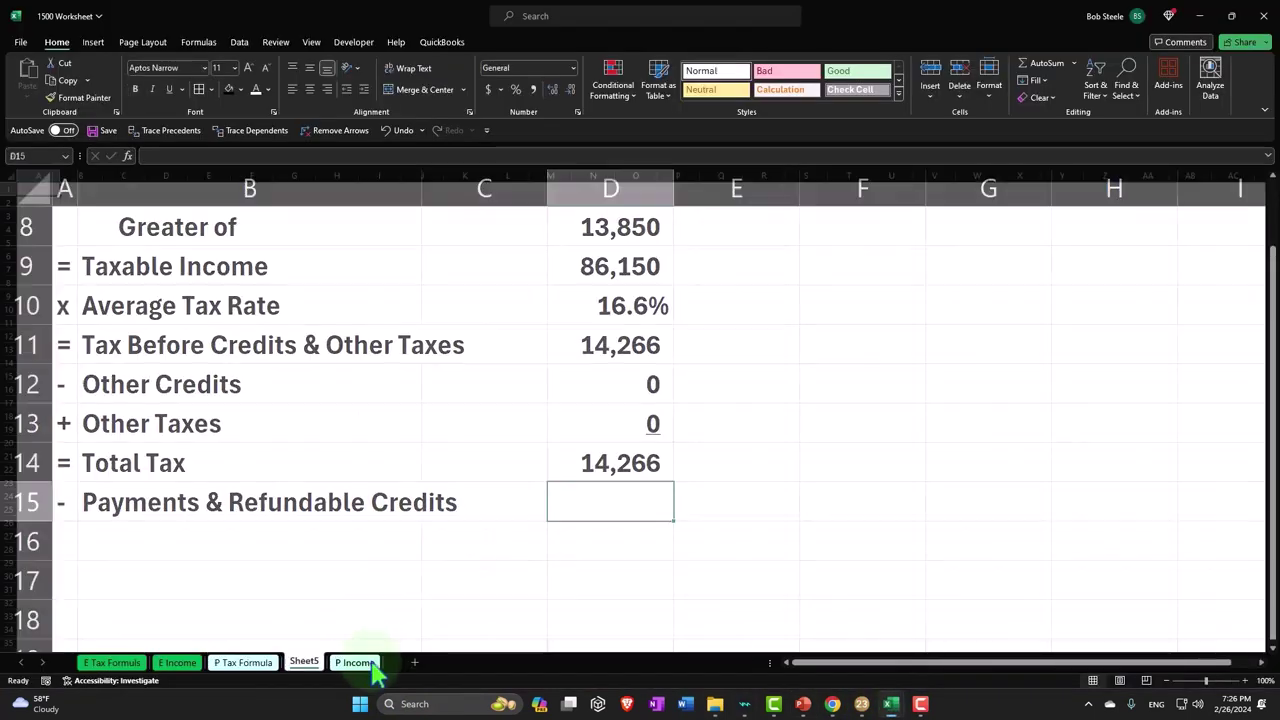
drag(314, 663, 403, 672)
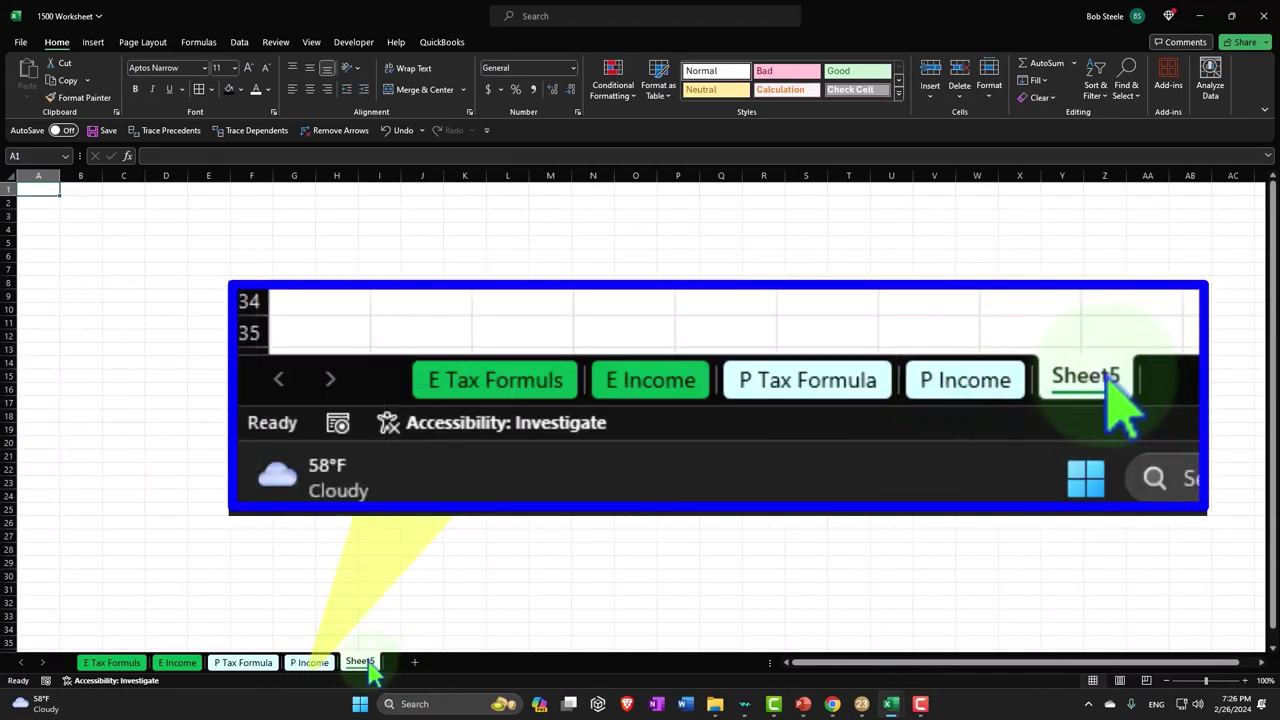
double_click(362, 664)
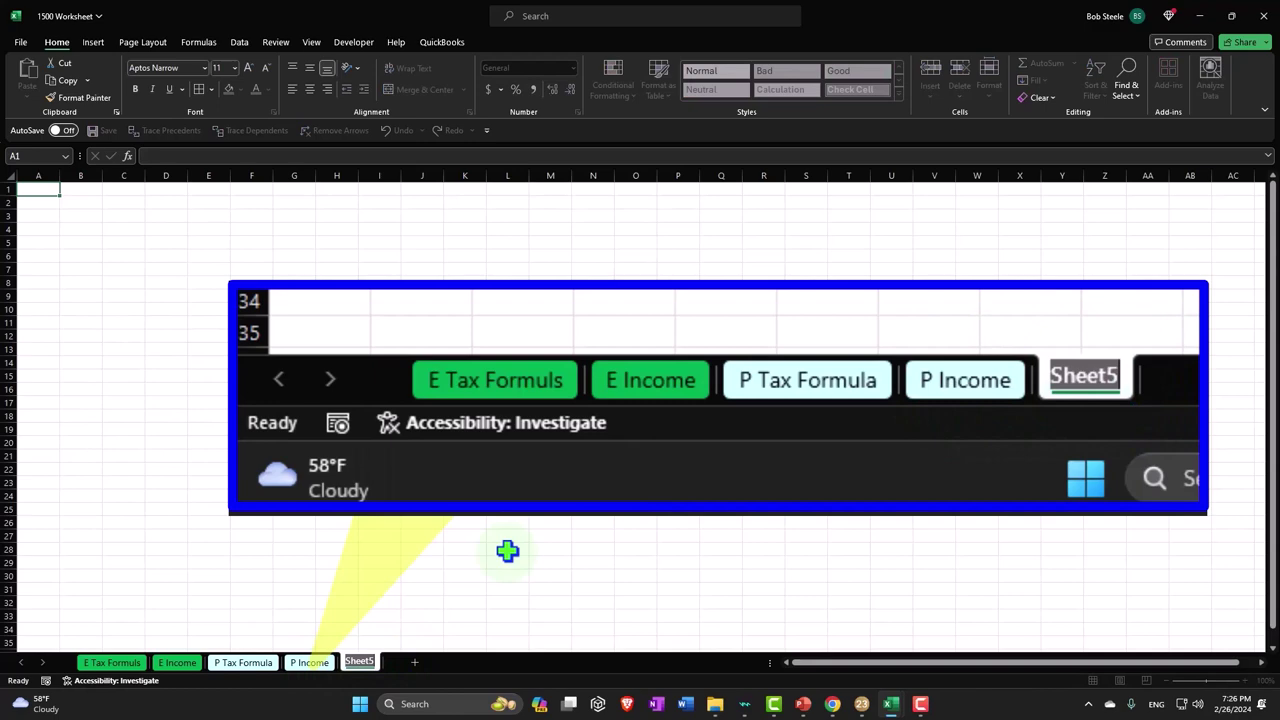
text(Payments)
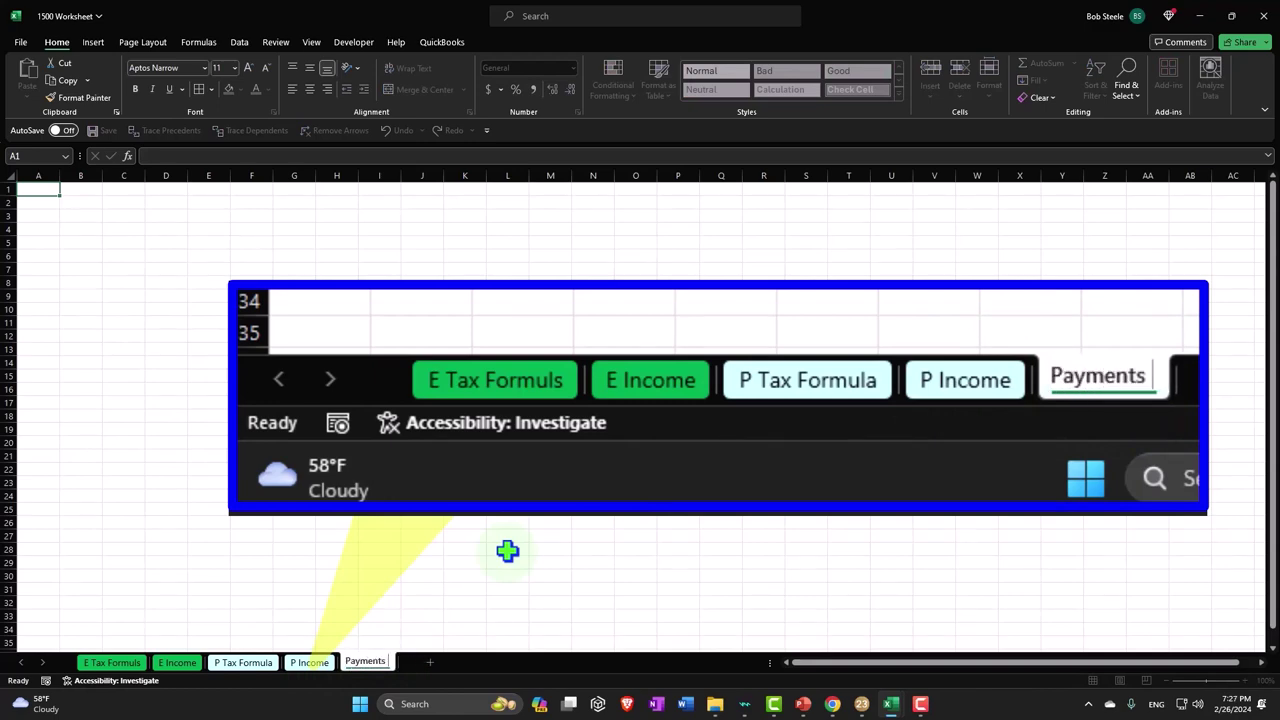
text( & Credits)
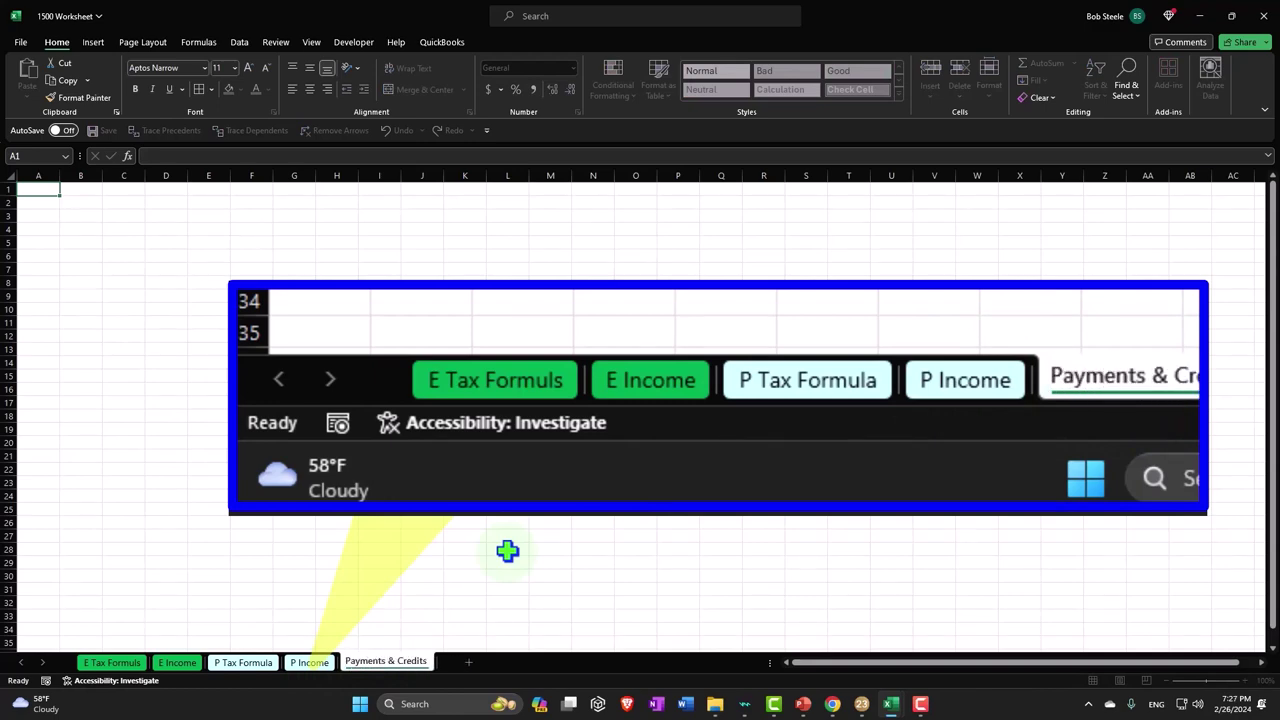
Step: Give the Payments & Credits tab the recently used tab colour
click(507, 551)
right_click(408, 662)
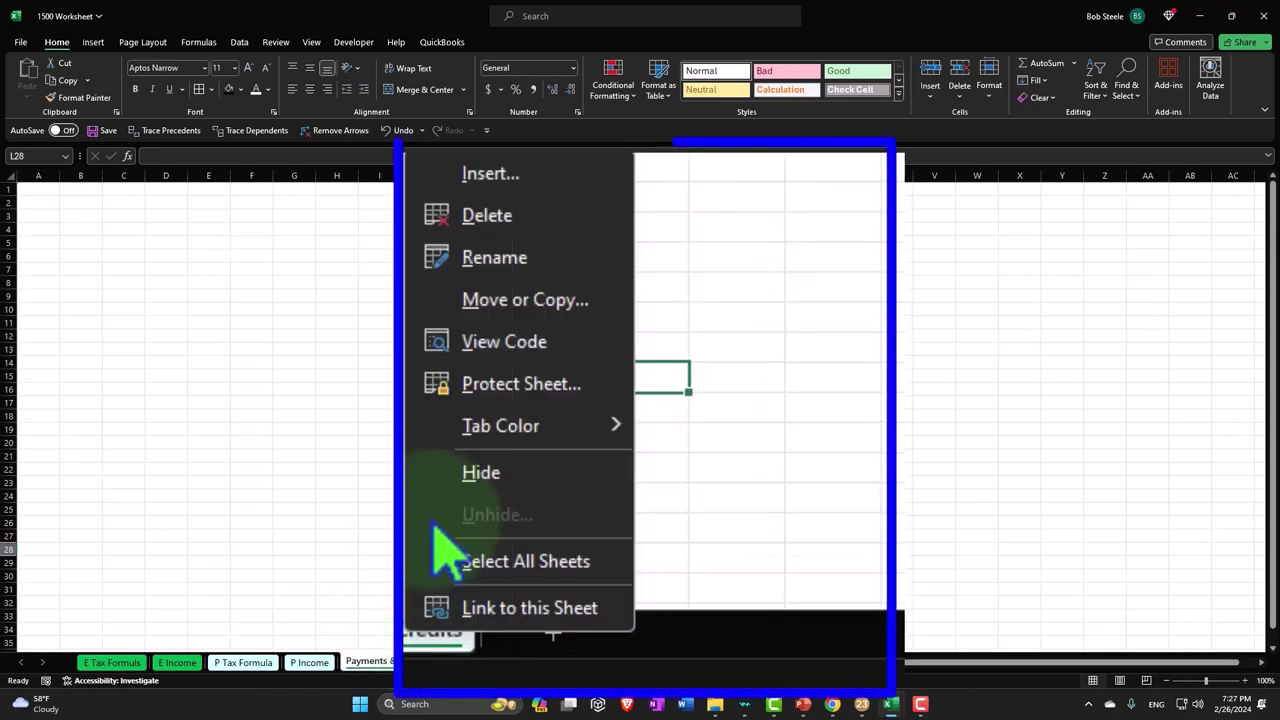
mouse_move(570, 430)
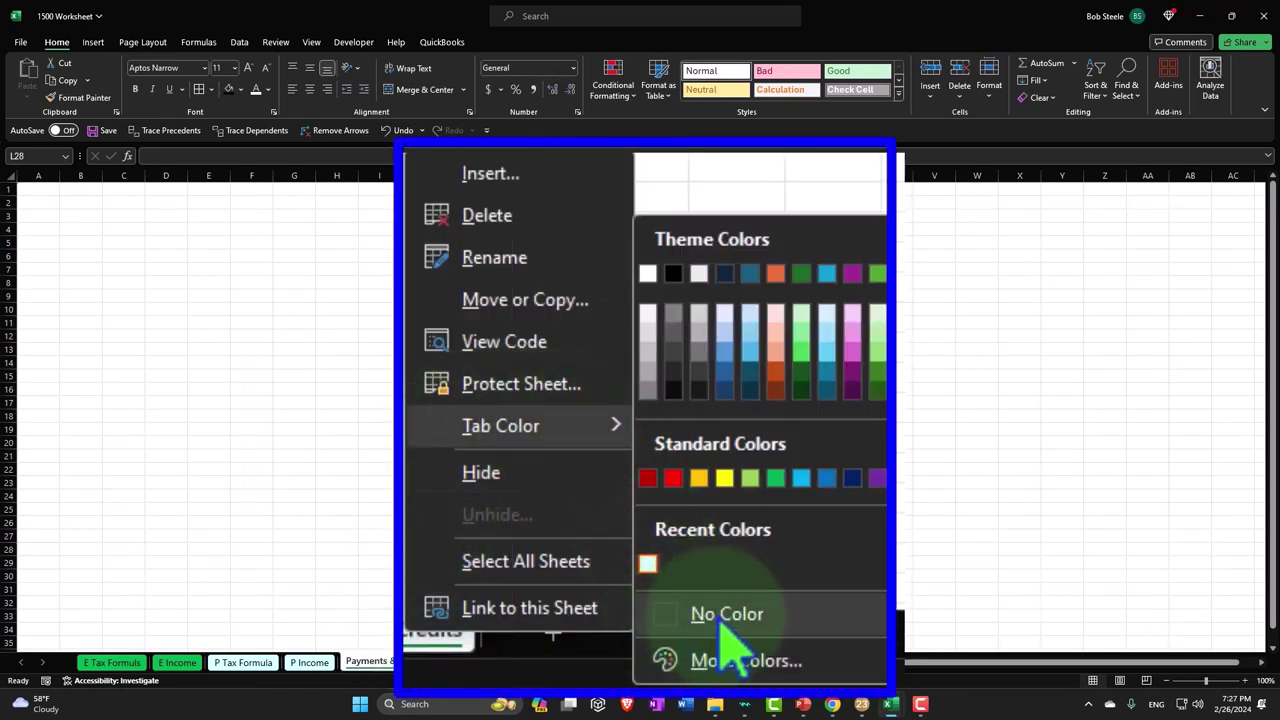
click(648, 563)
click(474, 587)
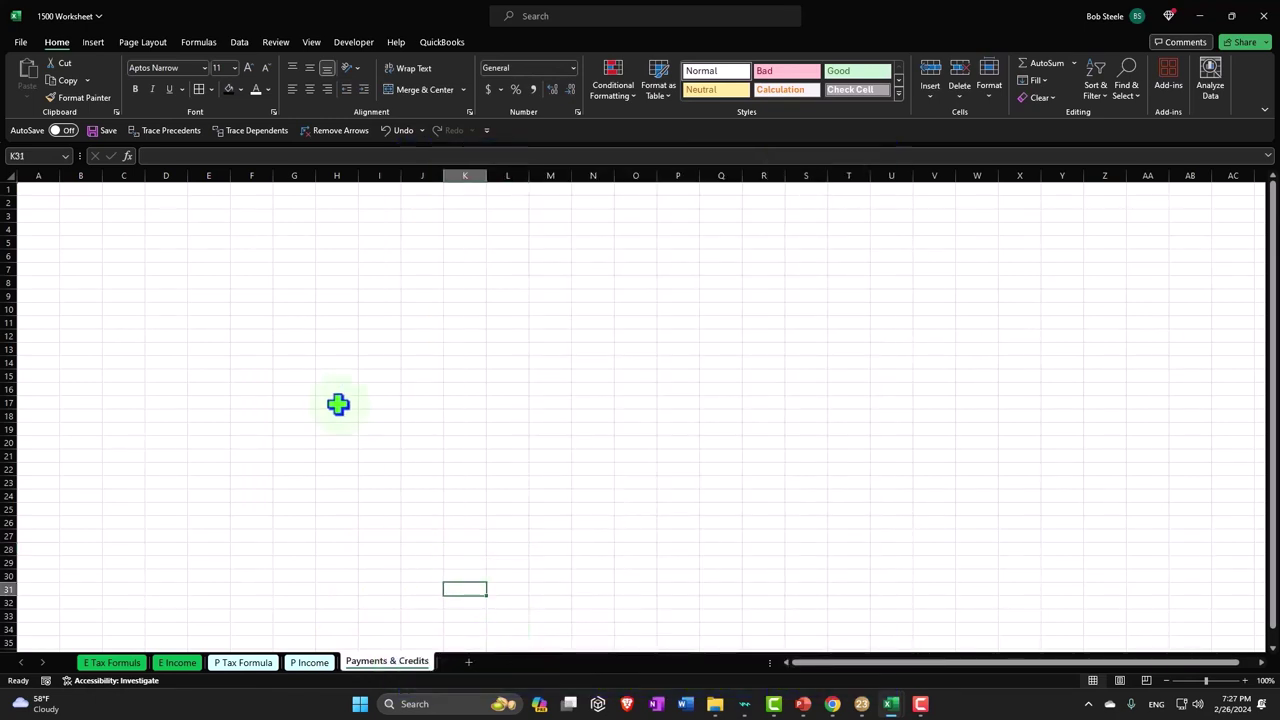
click(9, 177)
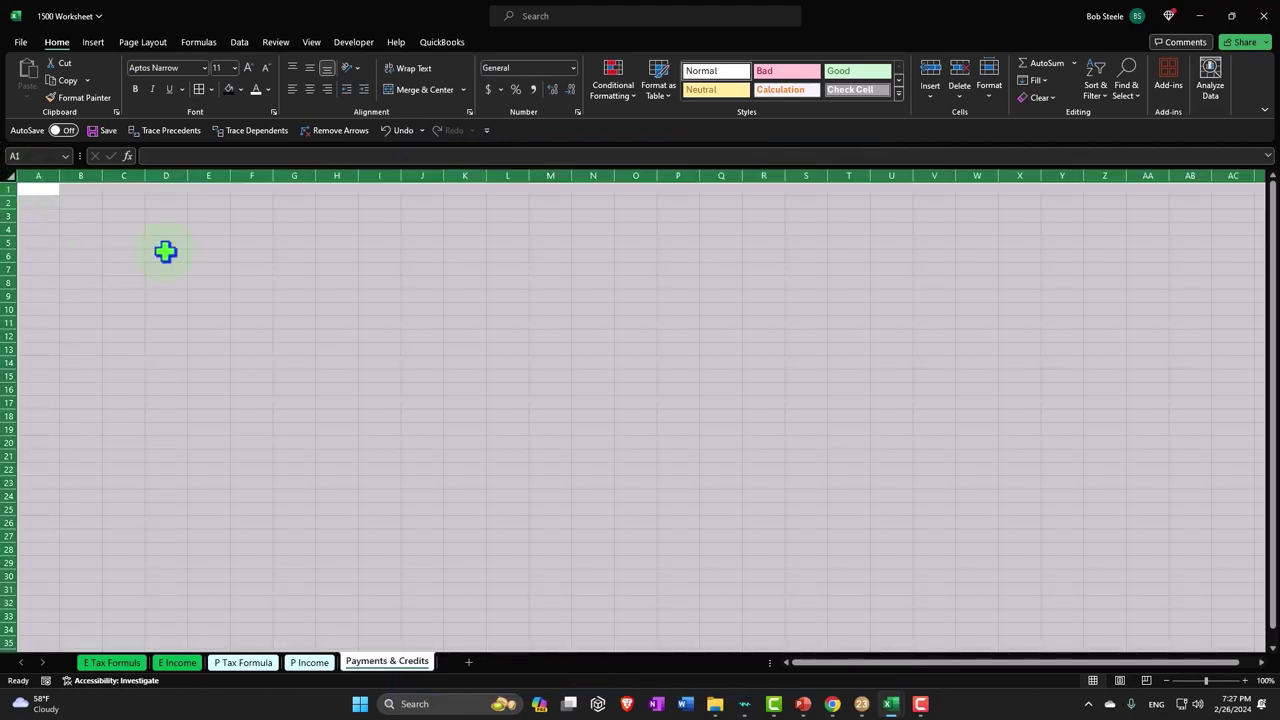
Step: Format the whole sheet as Currency with symbol None, 0 decimals and red bracketed negatives
right_click(244, 275)
click(300, 470)
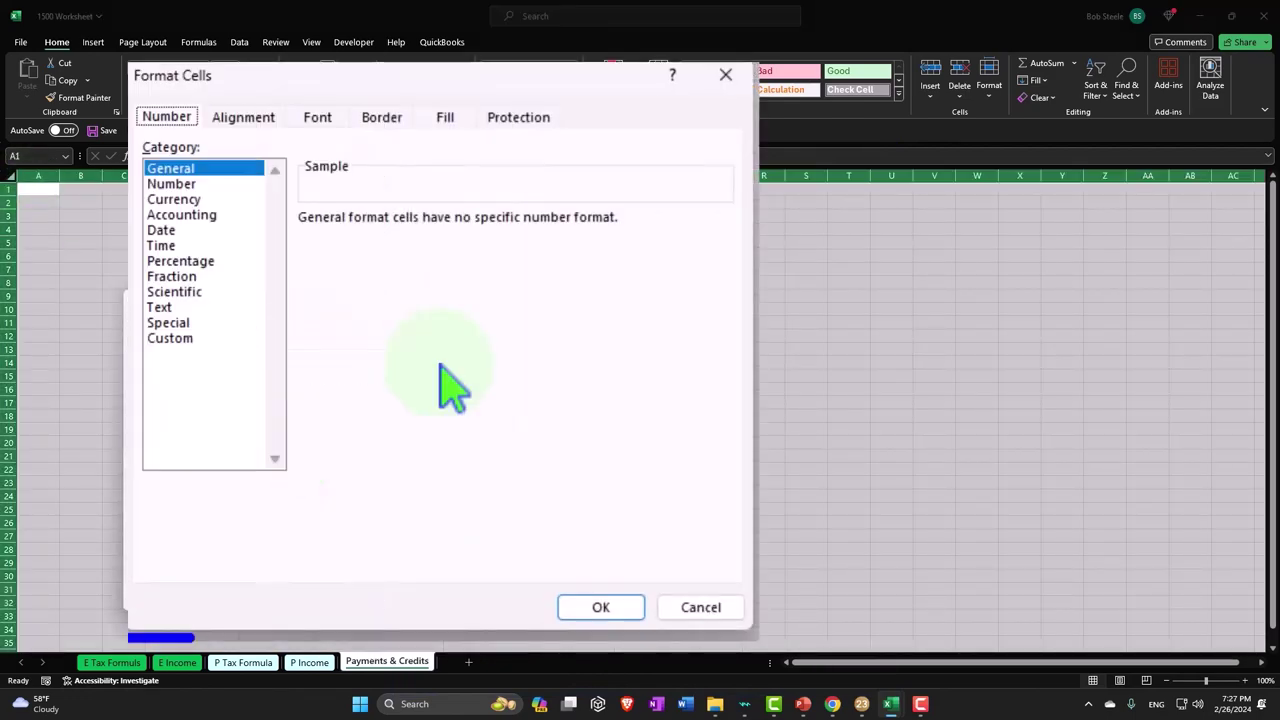
click(190, 200)
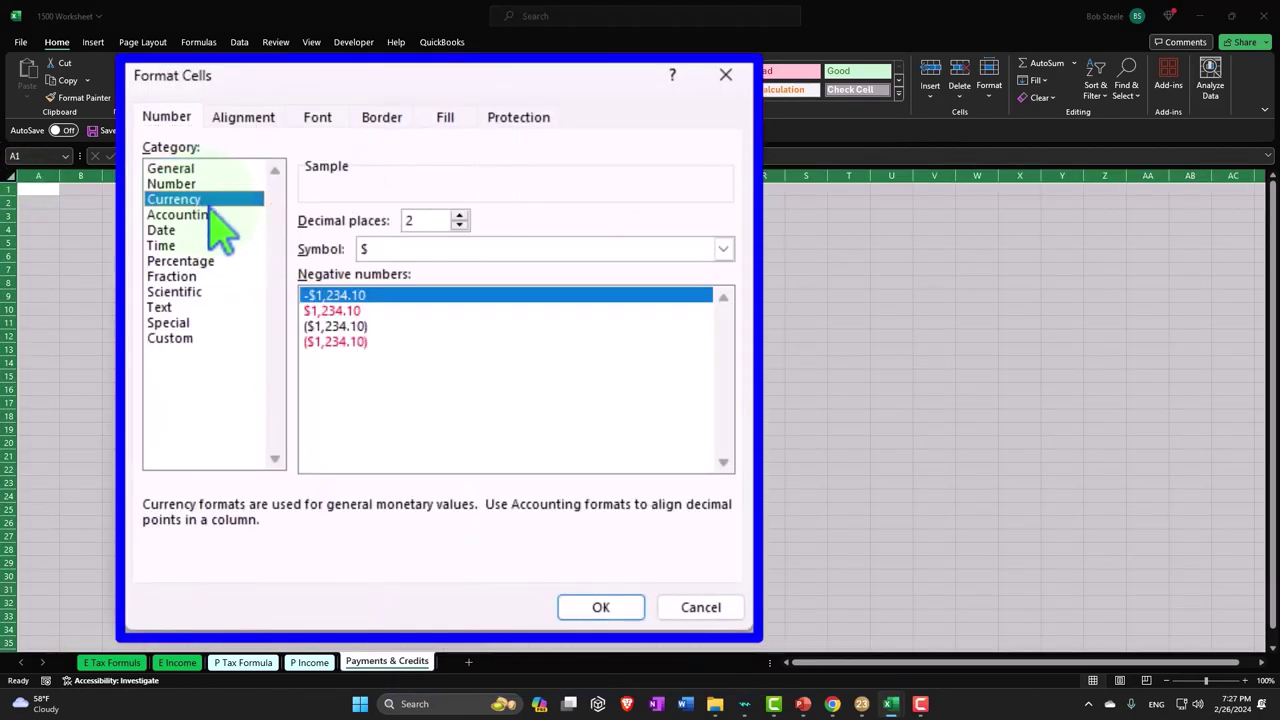
click(348, 341)
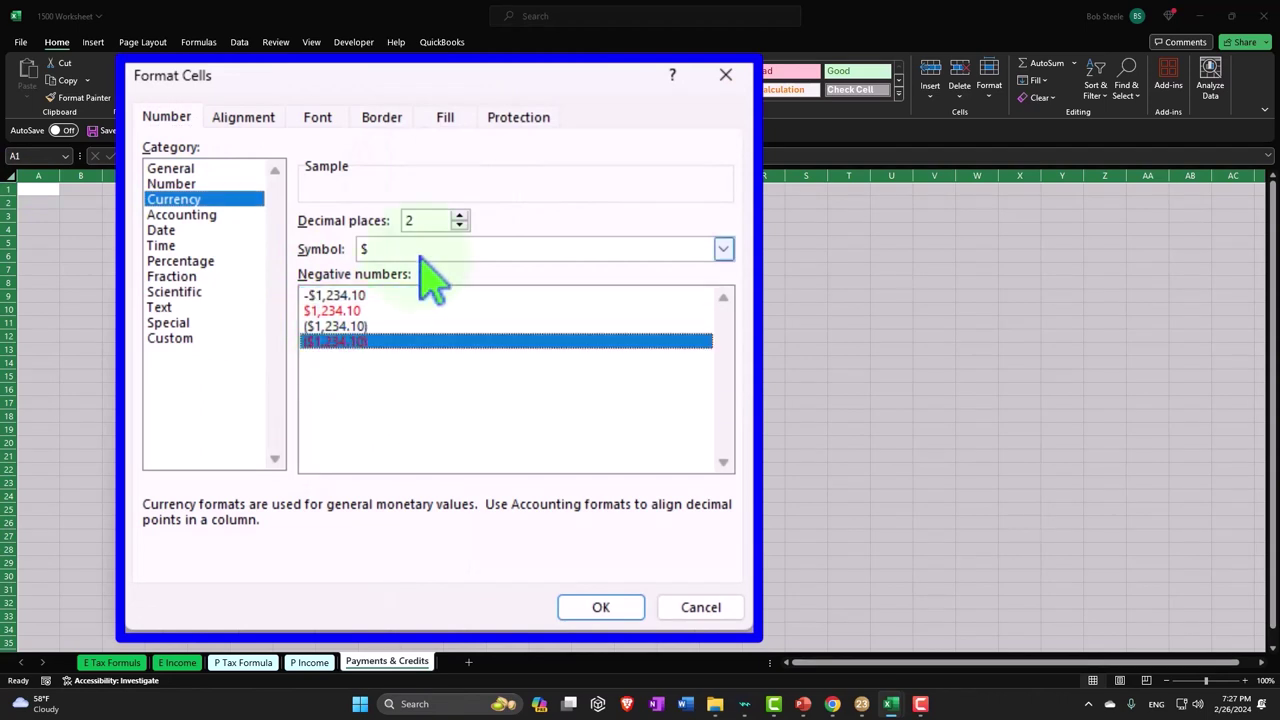
click(420, 250)
click(428, 271)
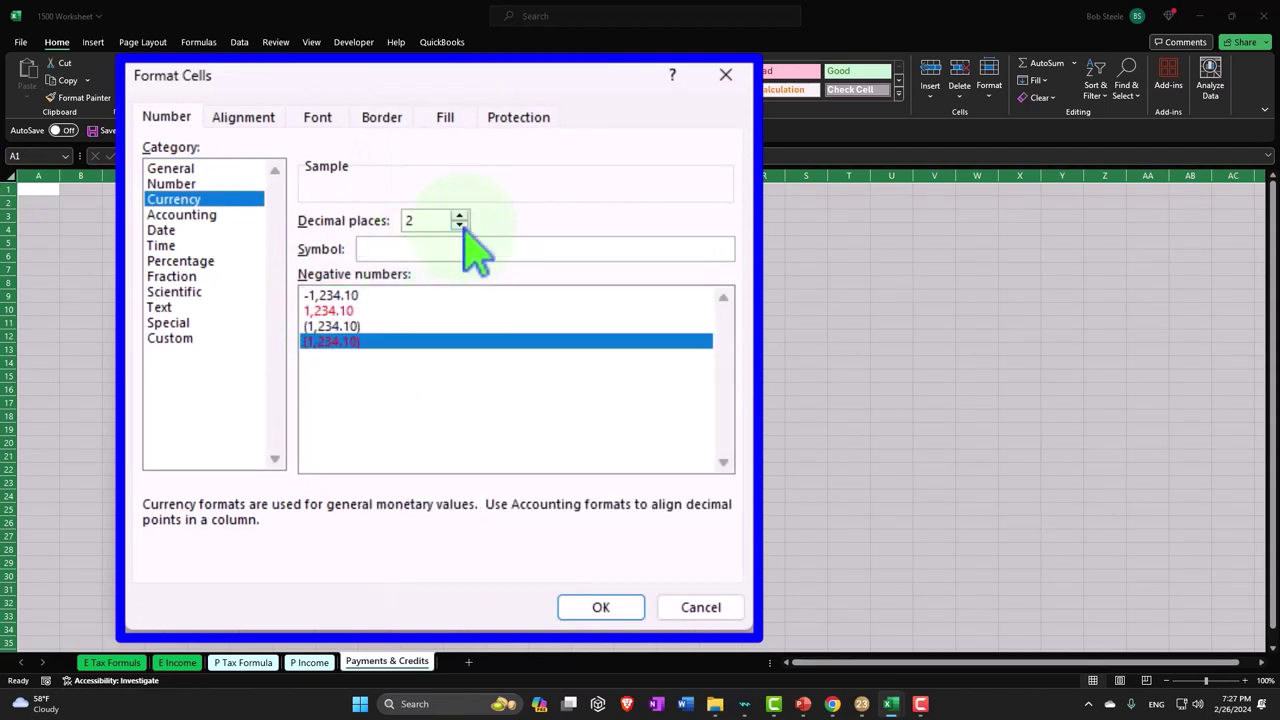
click(459, 225)
click(459, 225)
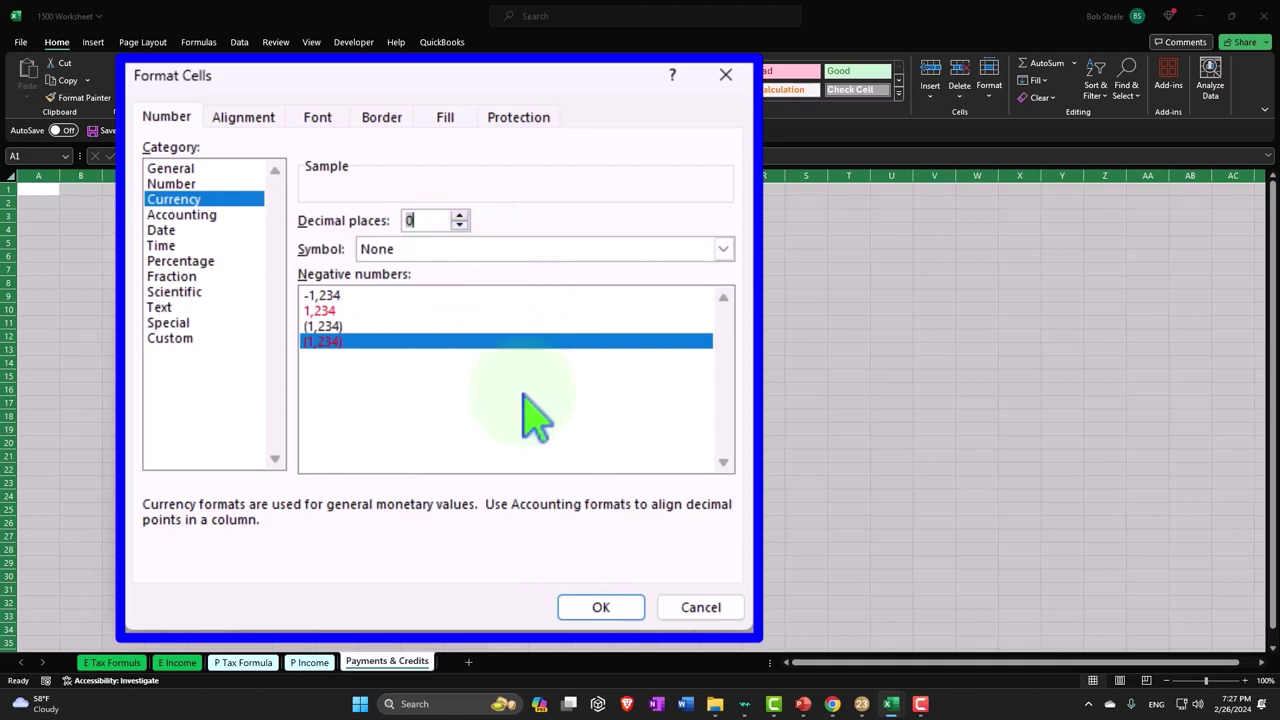
click(601, 607)
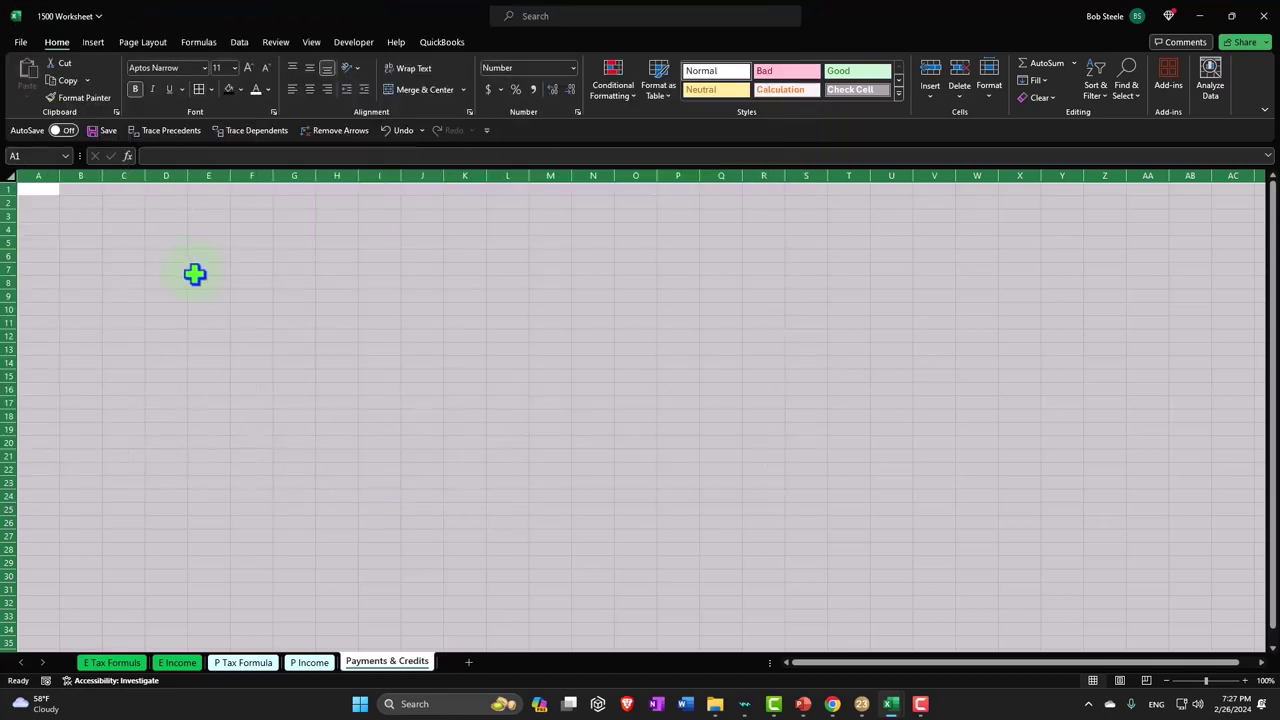
click(197, 280)
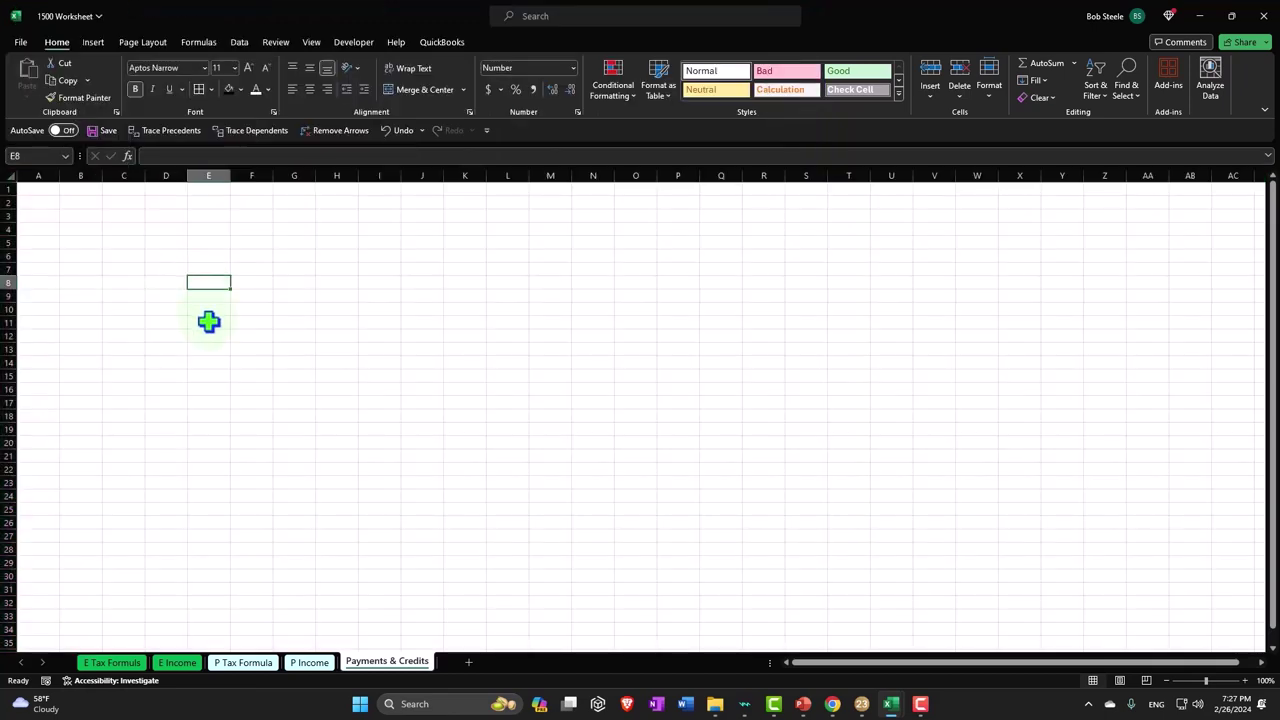
scroll(208, 321, up, 10)
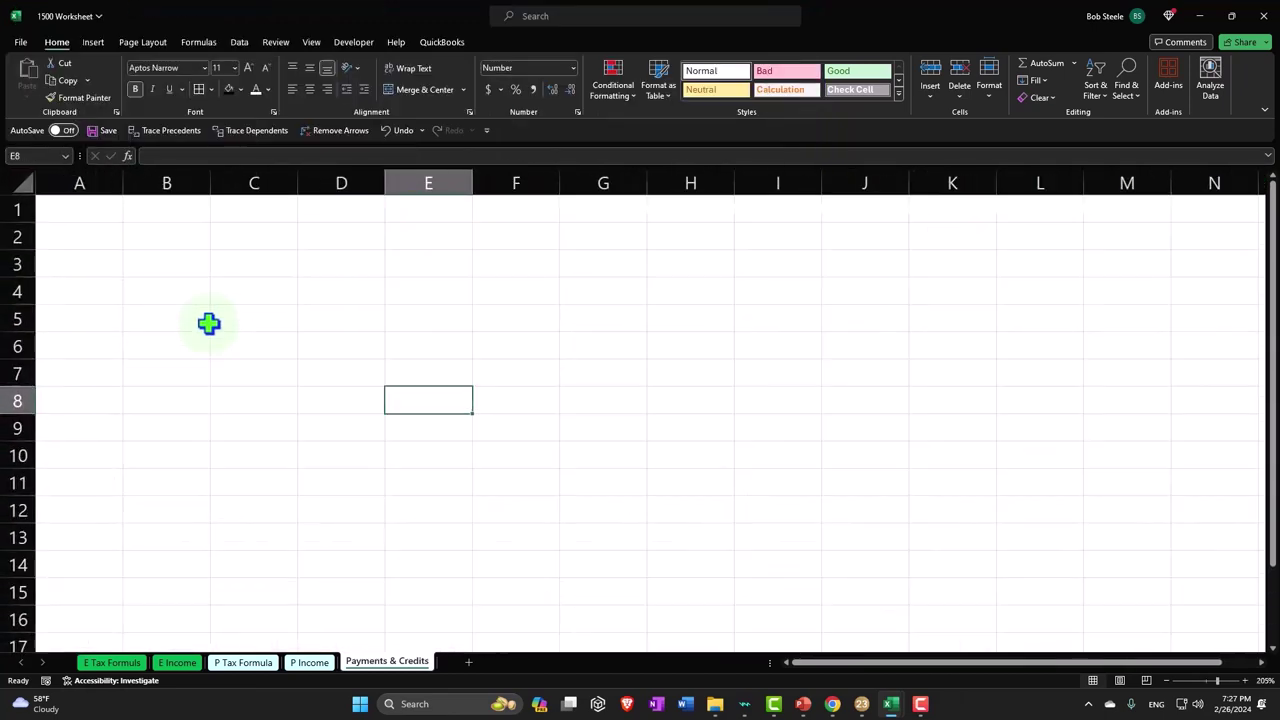
scroll(190, 330, up, 3)
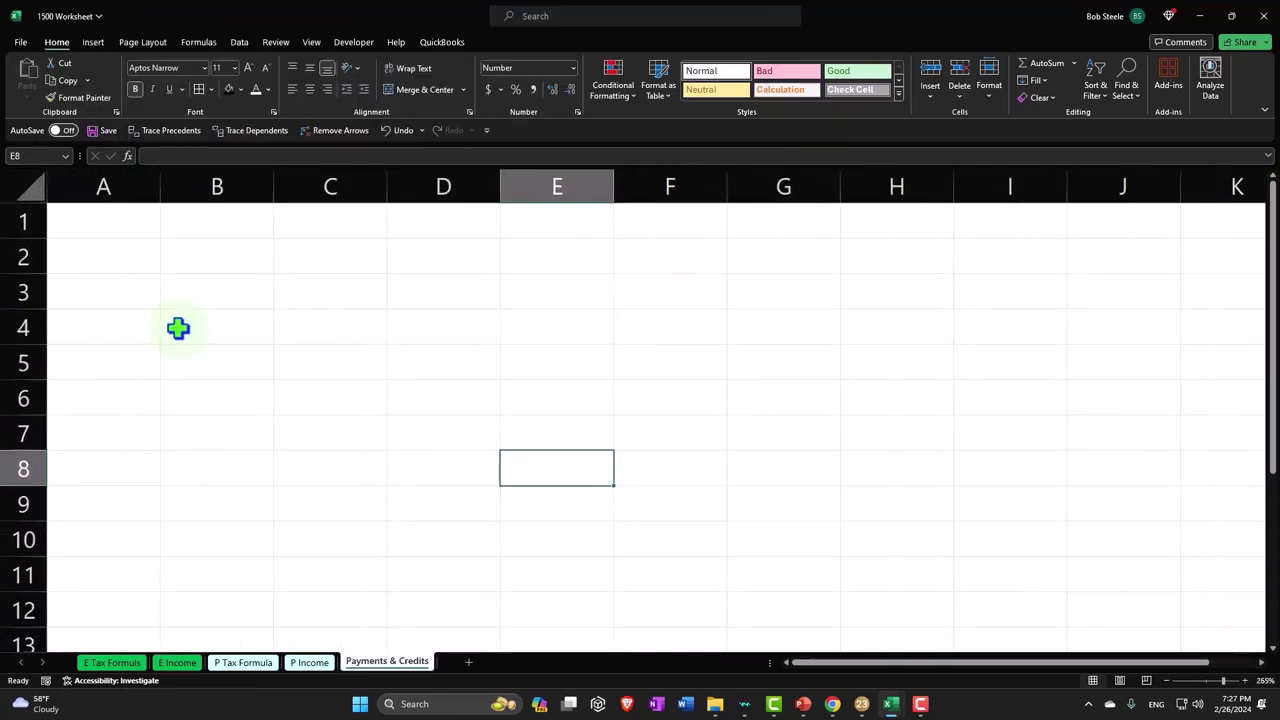
Step: Enter the heading 'Payments & Refundable Credits' in cell A1
click(165, 233)
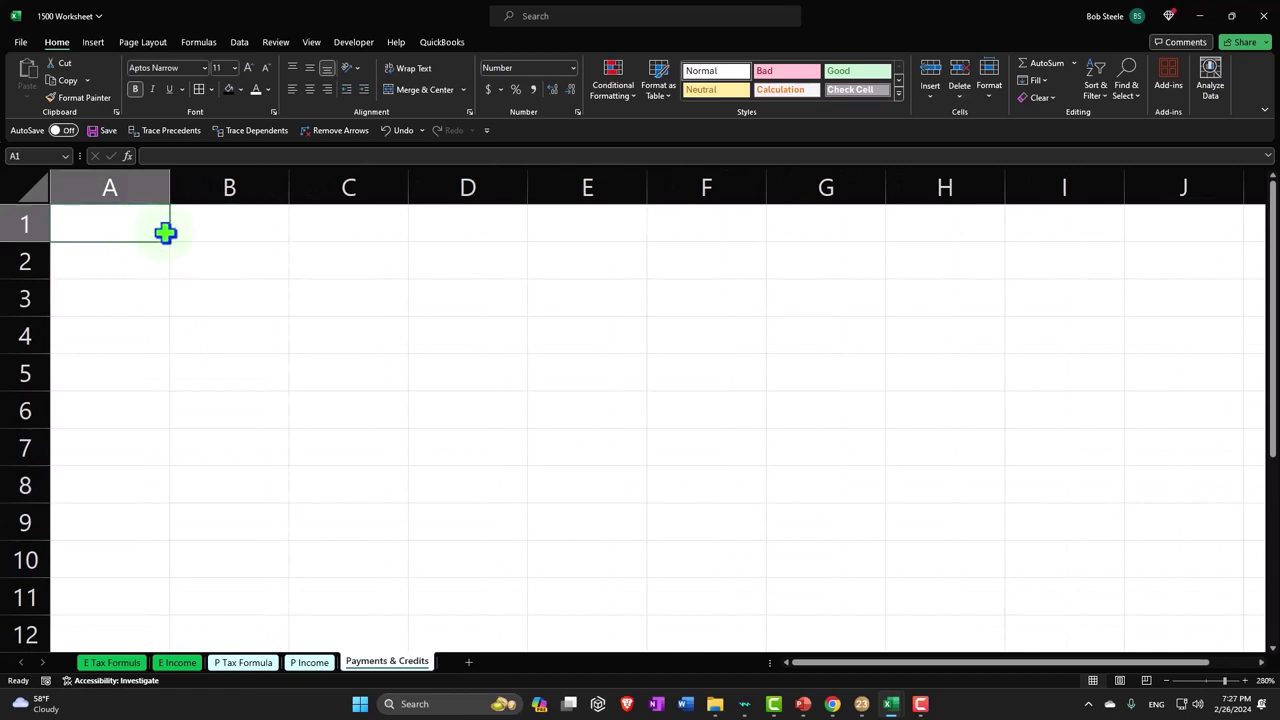
text(Payments)
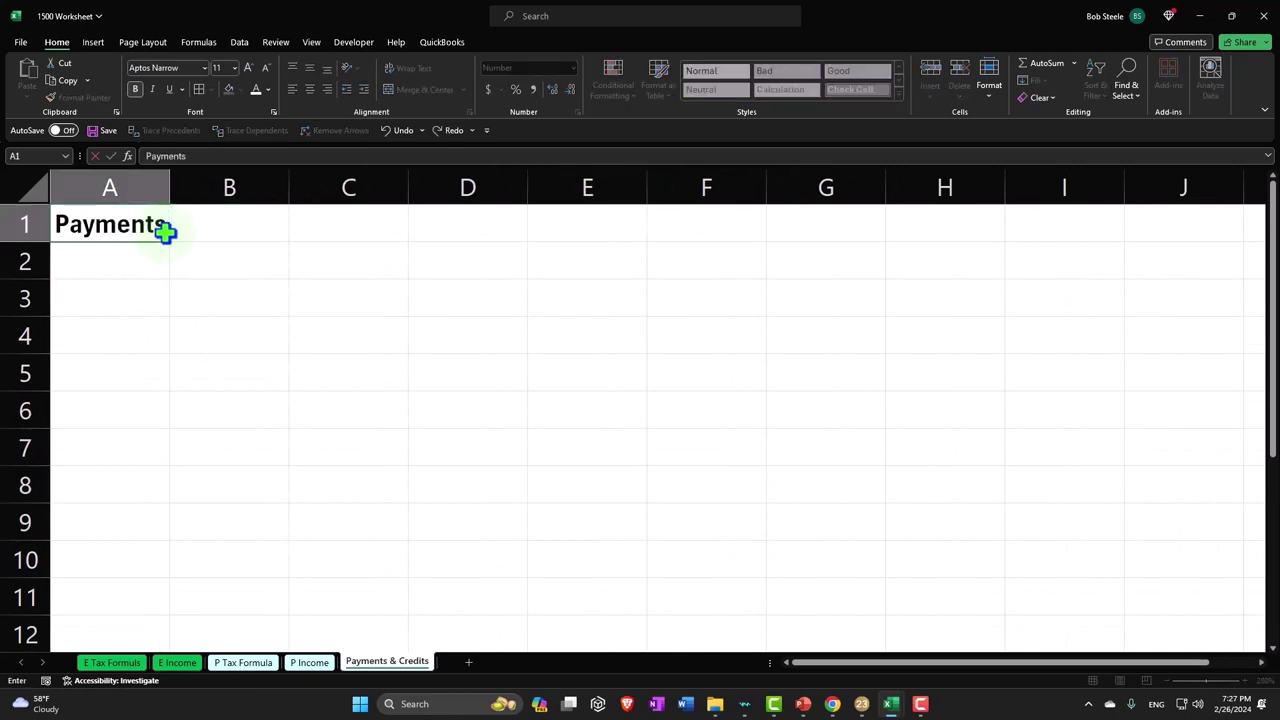
text( & Refun)
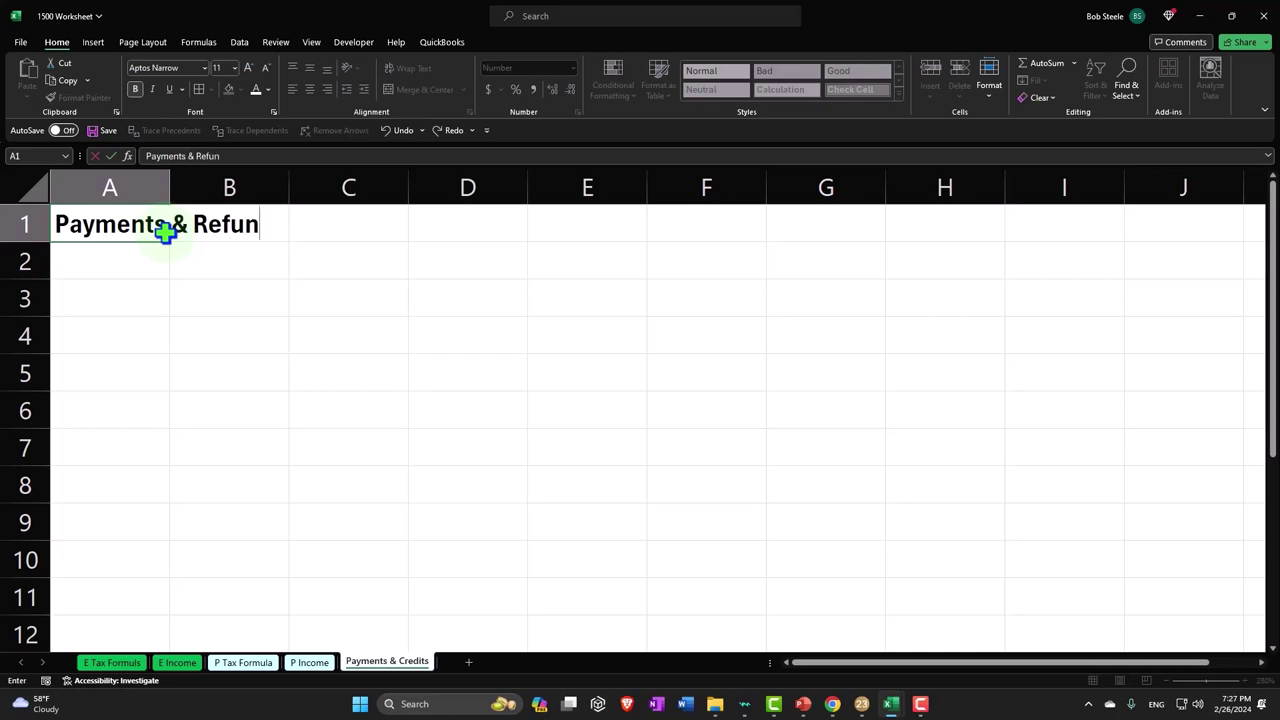
text(dable Credits)
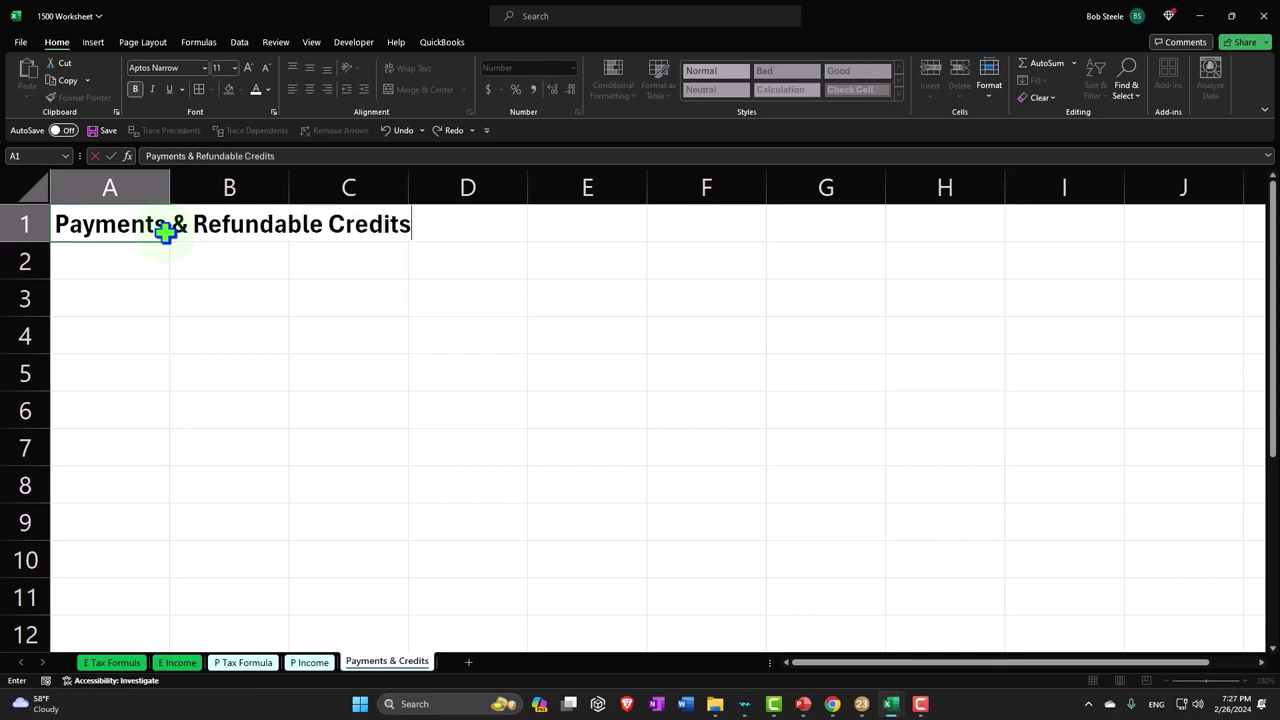
key(Return)
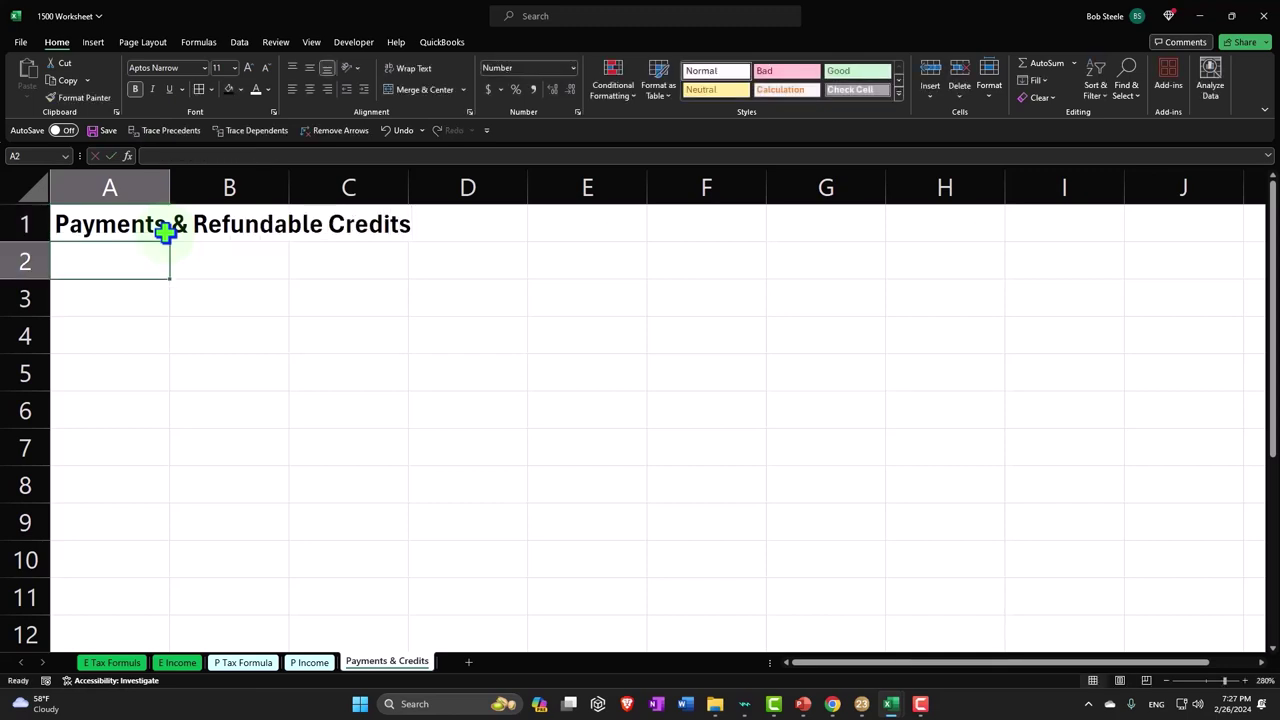
Step: Widen column A and style the A1:C1 heading with black fill and white text
drag(170, 187, 306, 187)
click(250, 226)
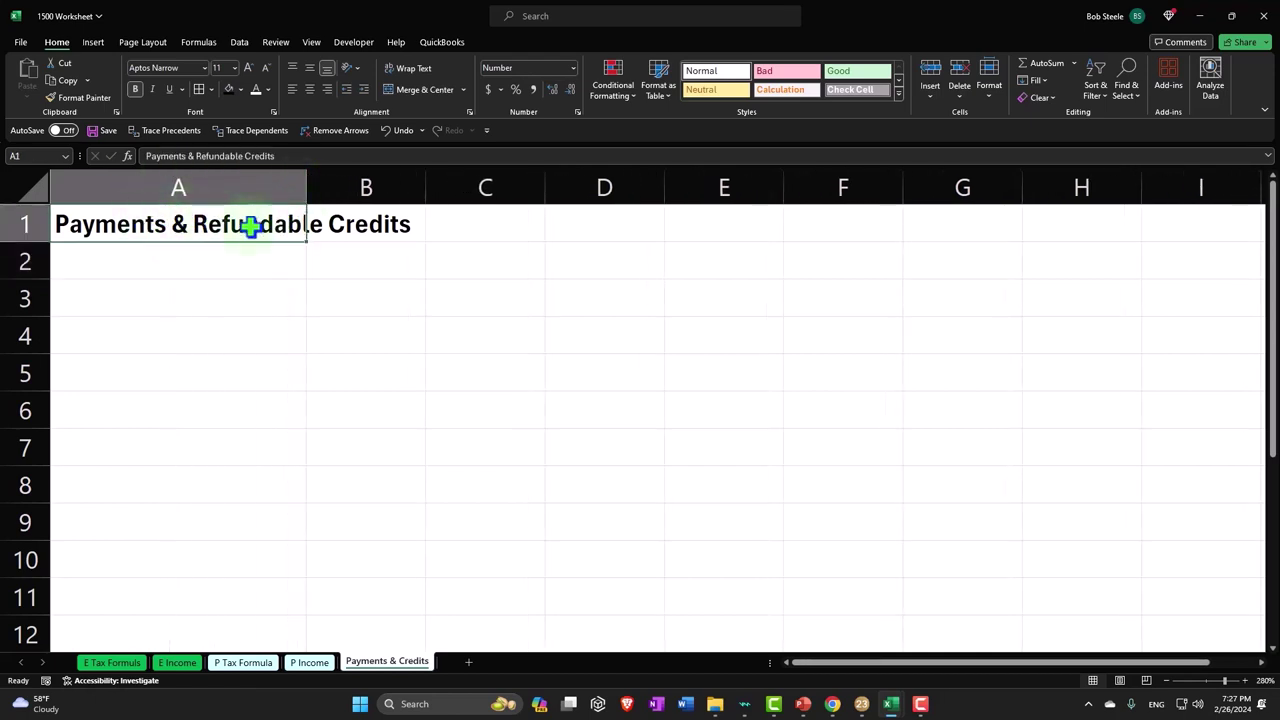
drag(250, 226, 494, 235)
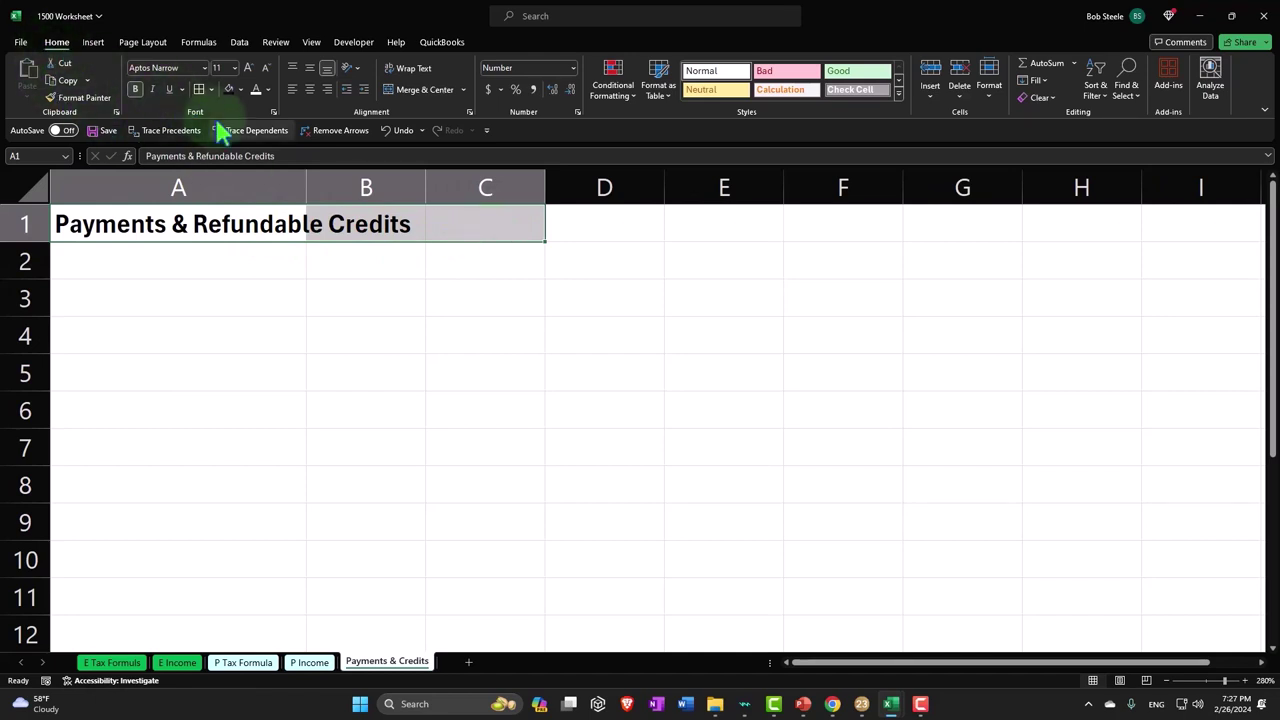
click(228, 89)
click(256, 89)
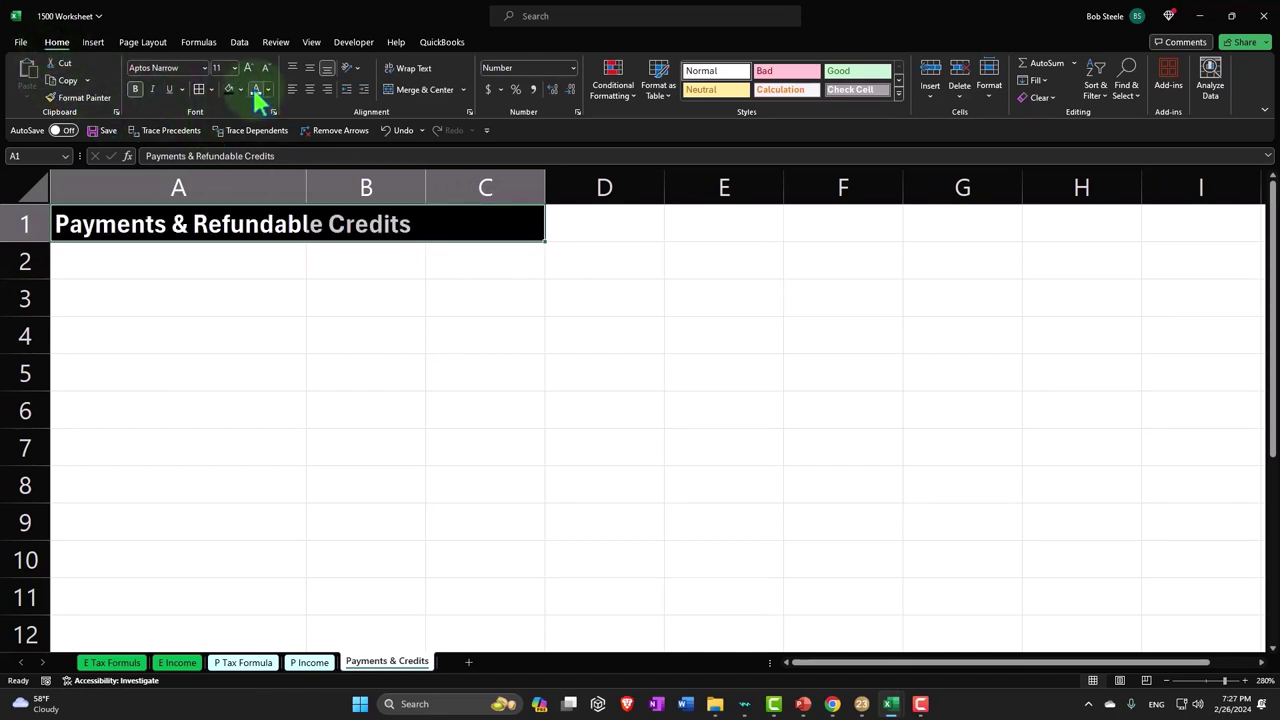
click(183, 308)
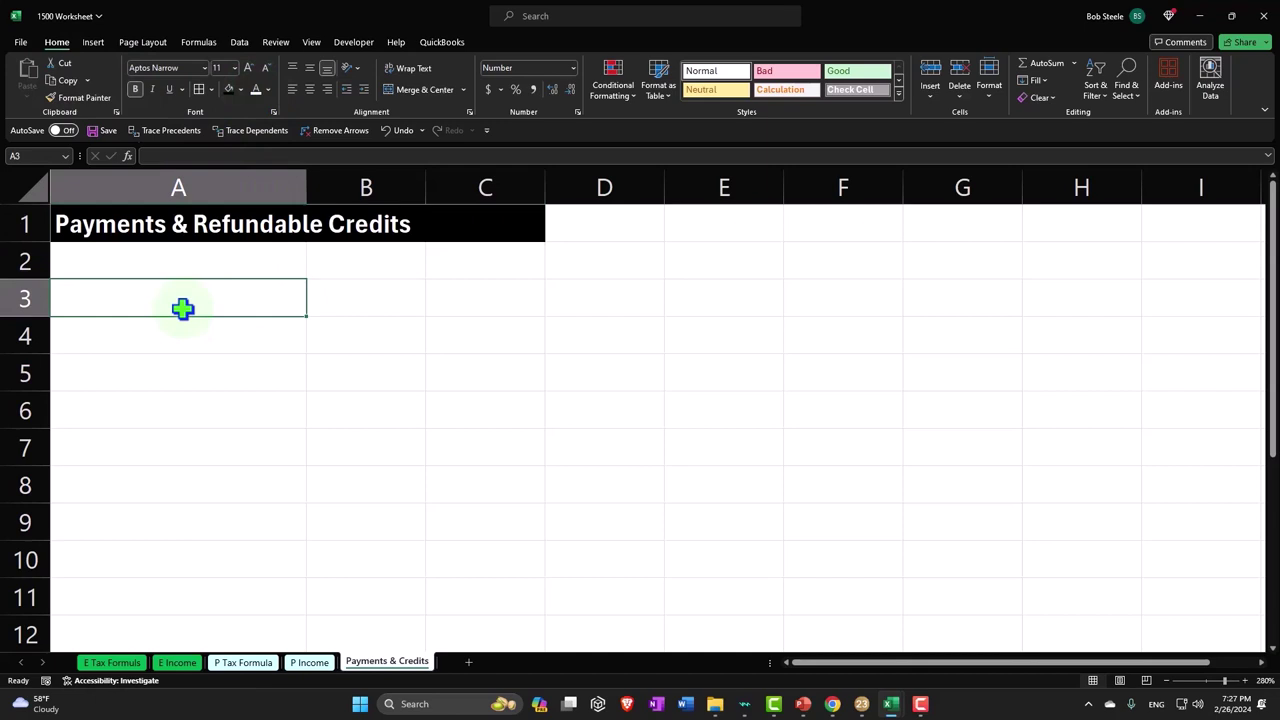
Step: Enter 'W-2 Withholding:' in A3 and format A3:B3 as white text on black
text(W-2 WI)
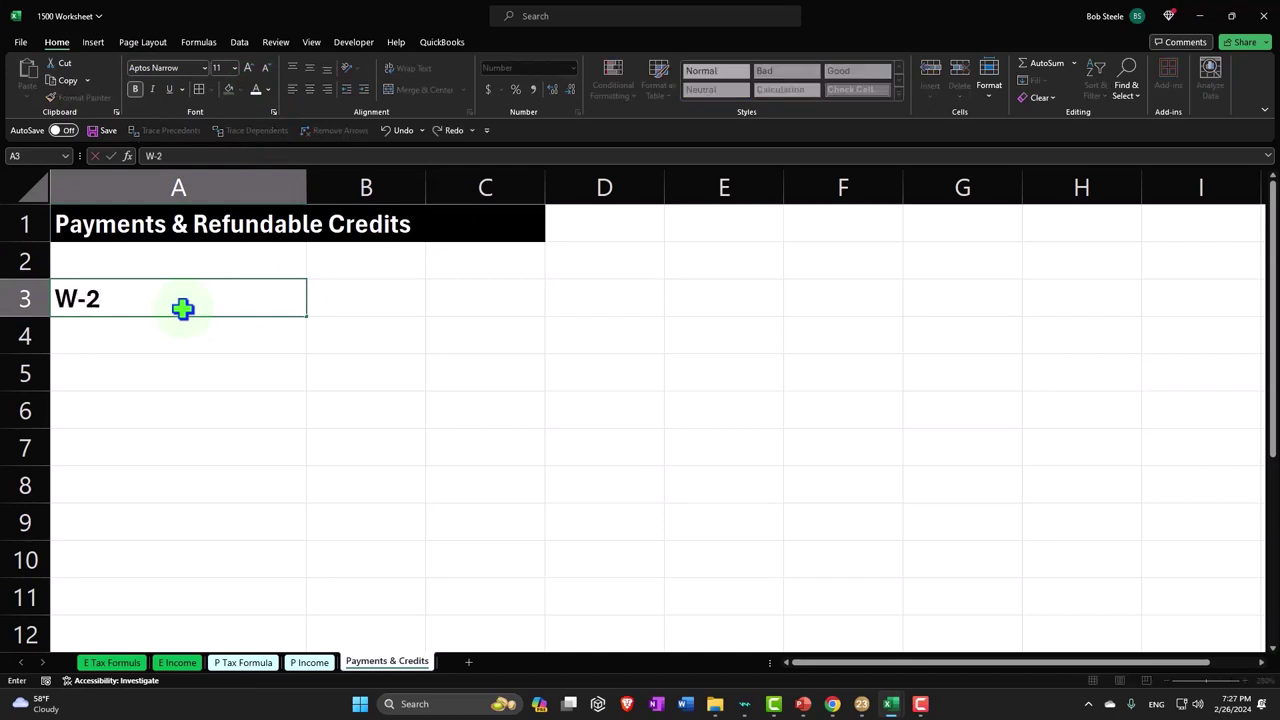
key(BackSpace)
key(BackSpace)
text(thholding:)
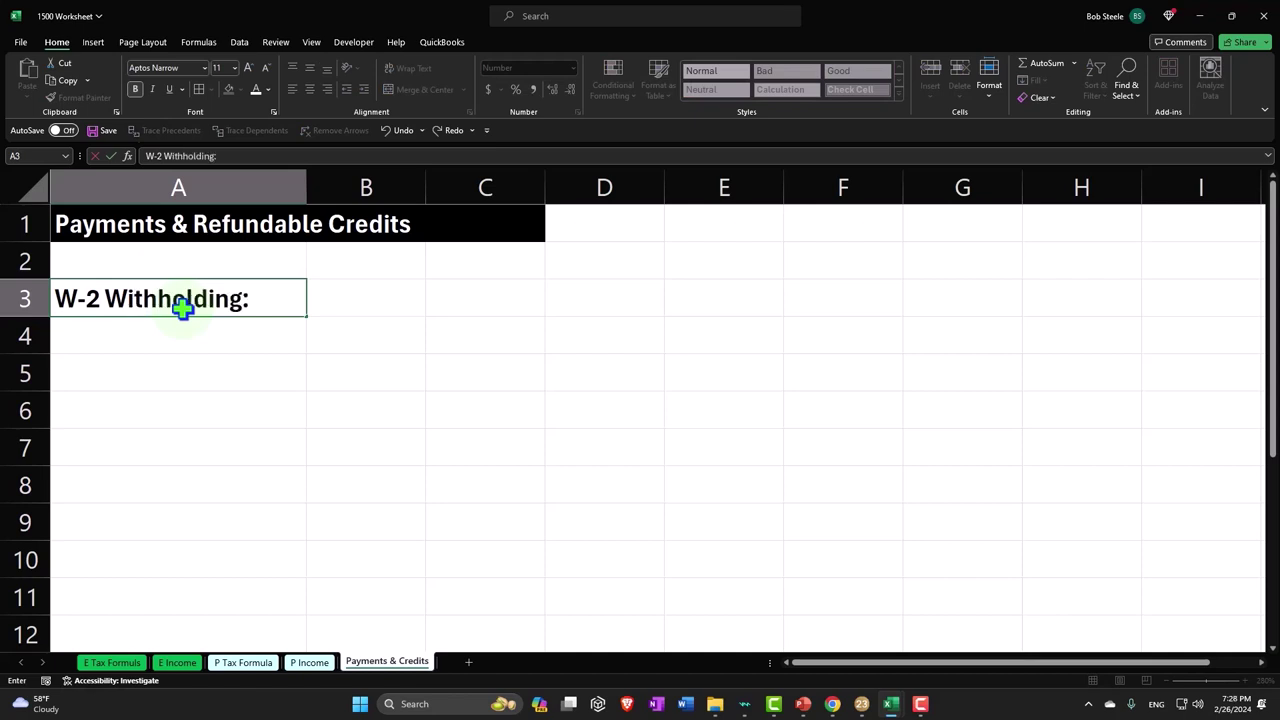
key(Return)
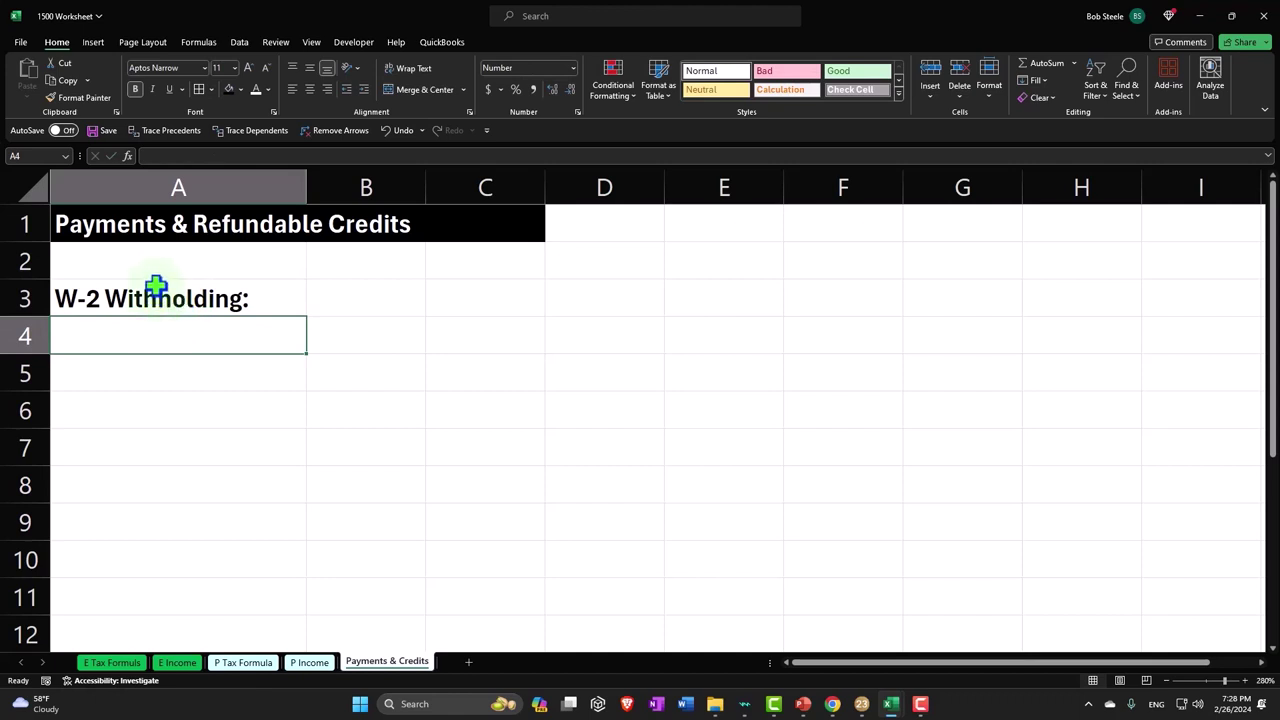
drag(156, 287, 314, 291)
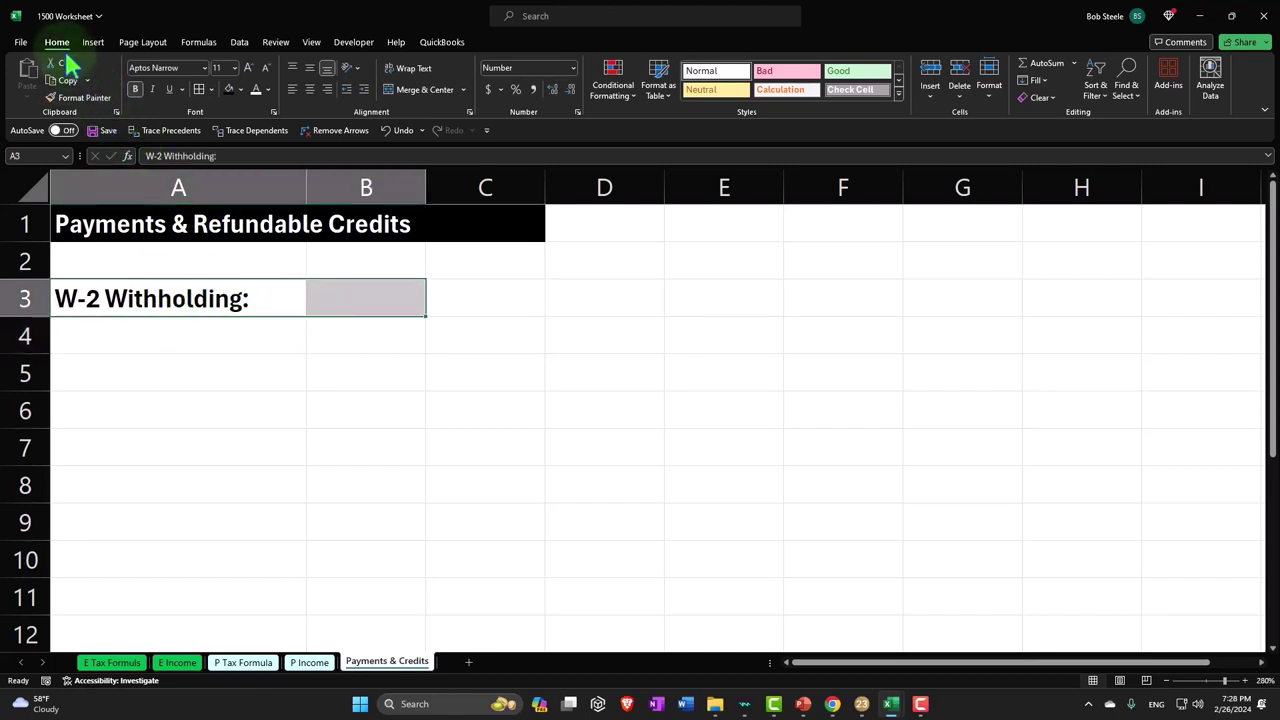
click(229, 89)
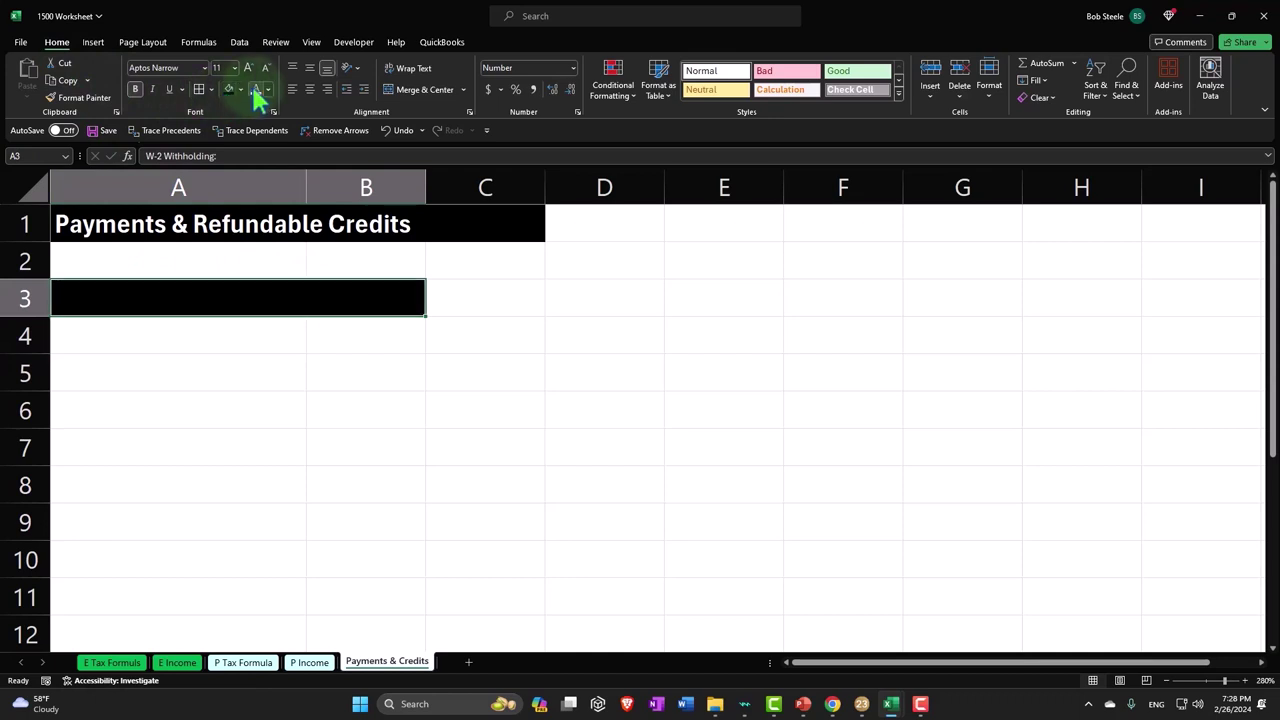
click(254, 86)
click(149, 325)
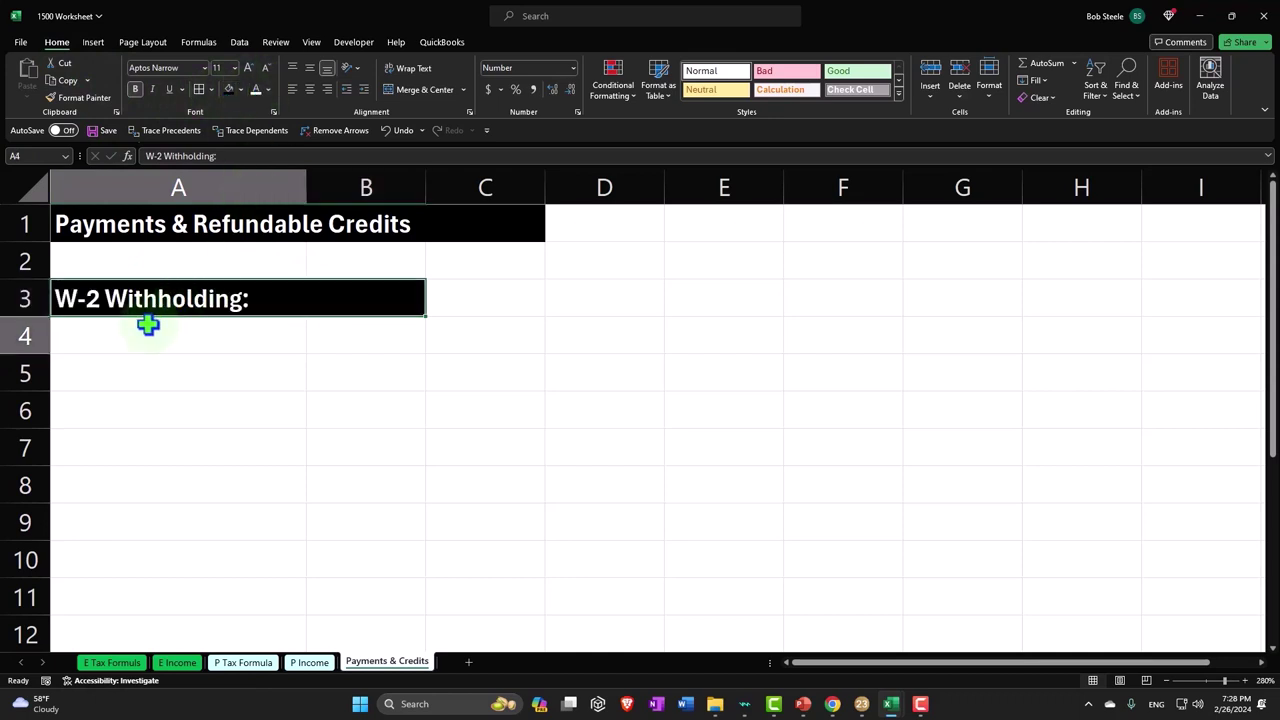
Step: Type the label 'Total W-2 withholding' into cell A11
click(180, 377)
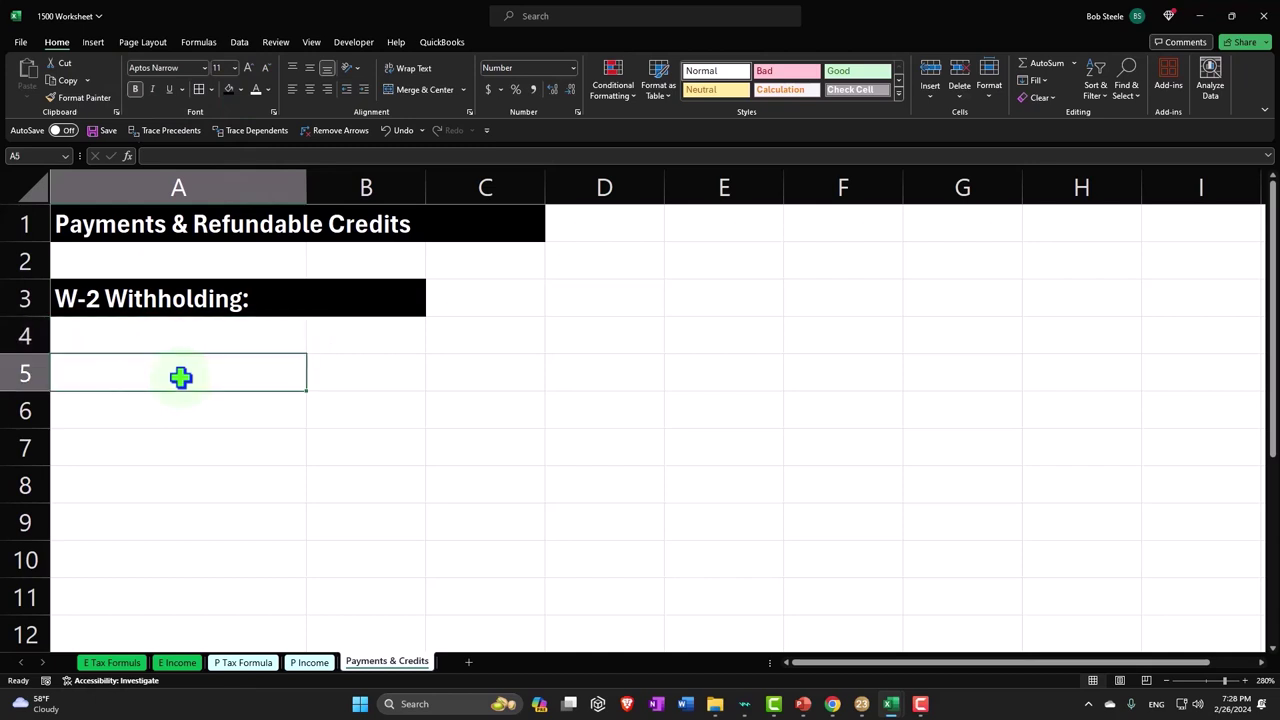
key(Up)
key(Down)
key(Down)
key(Down)
key(Down)
key(Down)
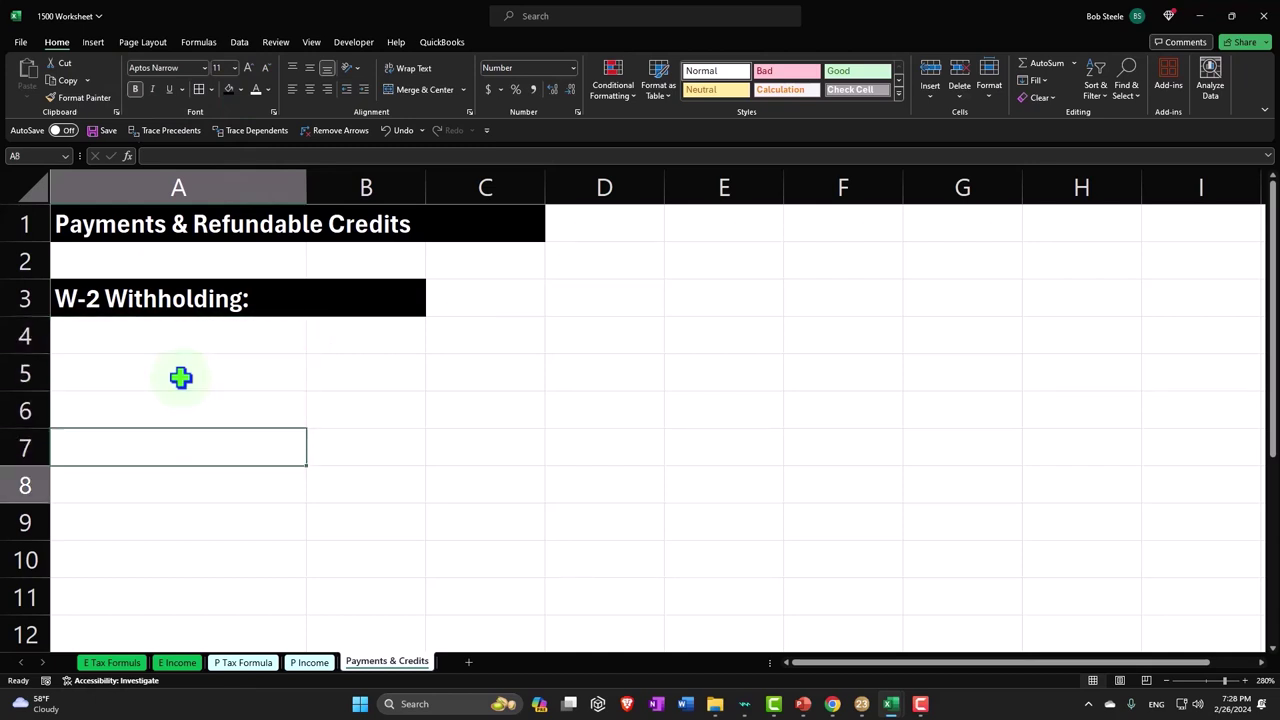
key(Down)
key(Down)
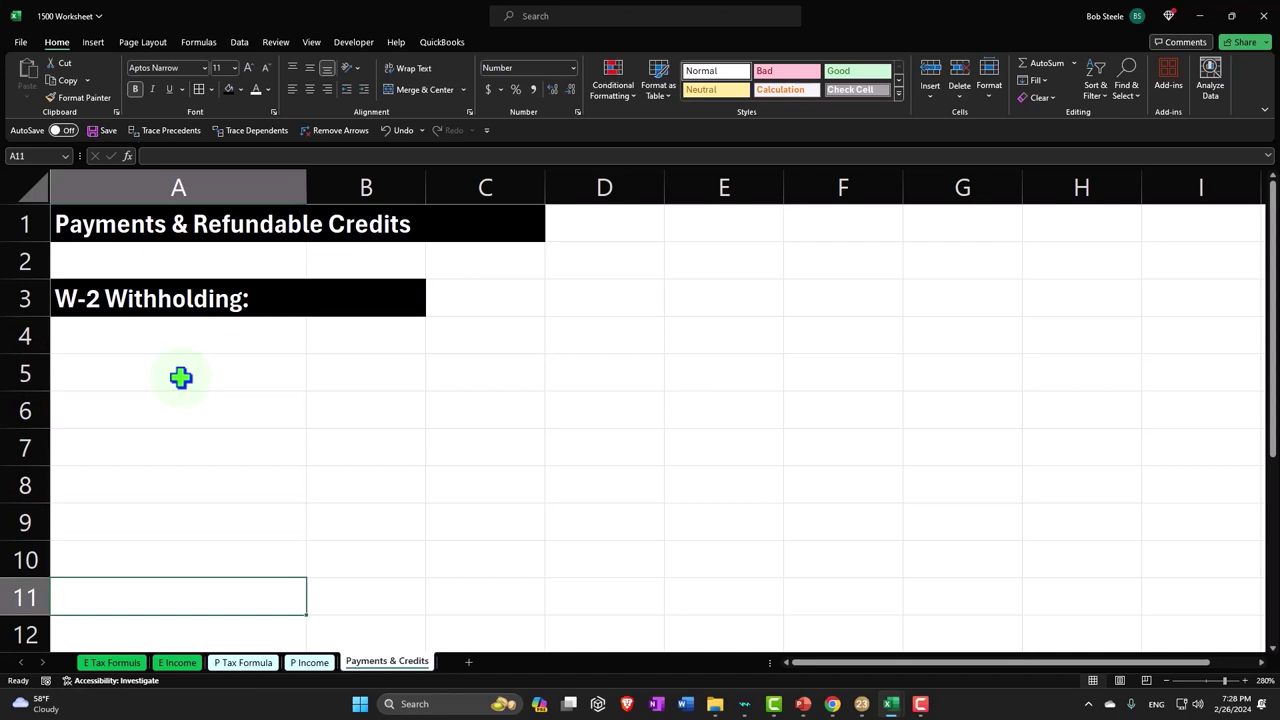
text(Total)
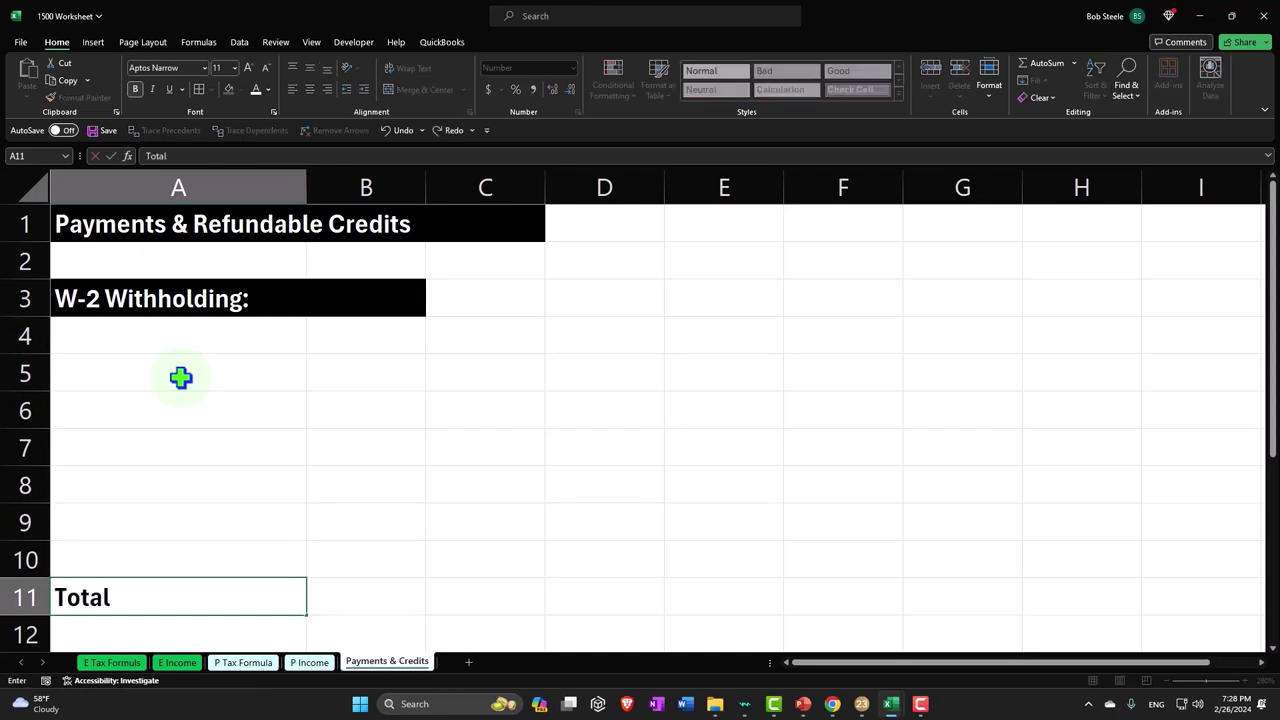
text( W-2 with)
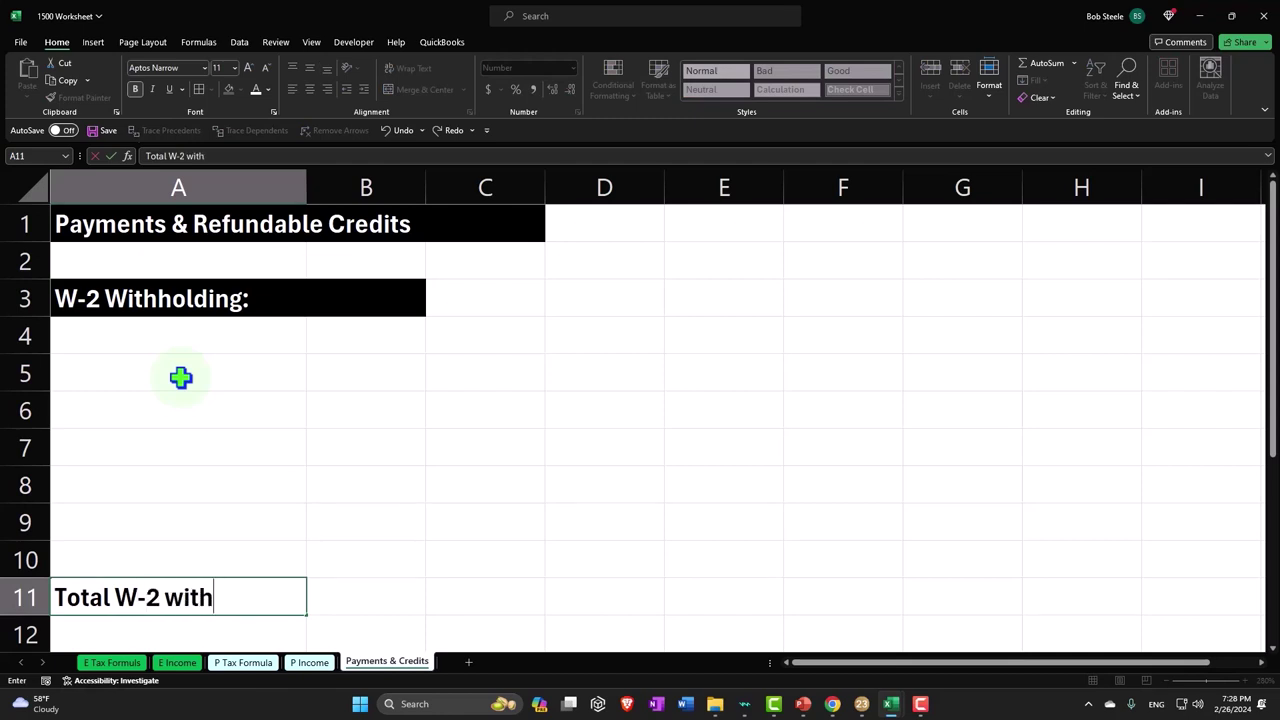
text(-2 withholding)
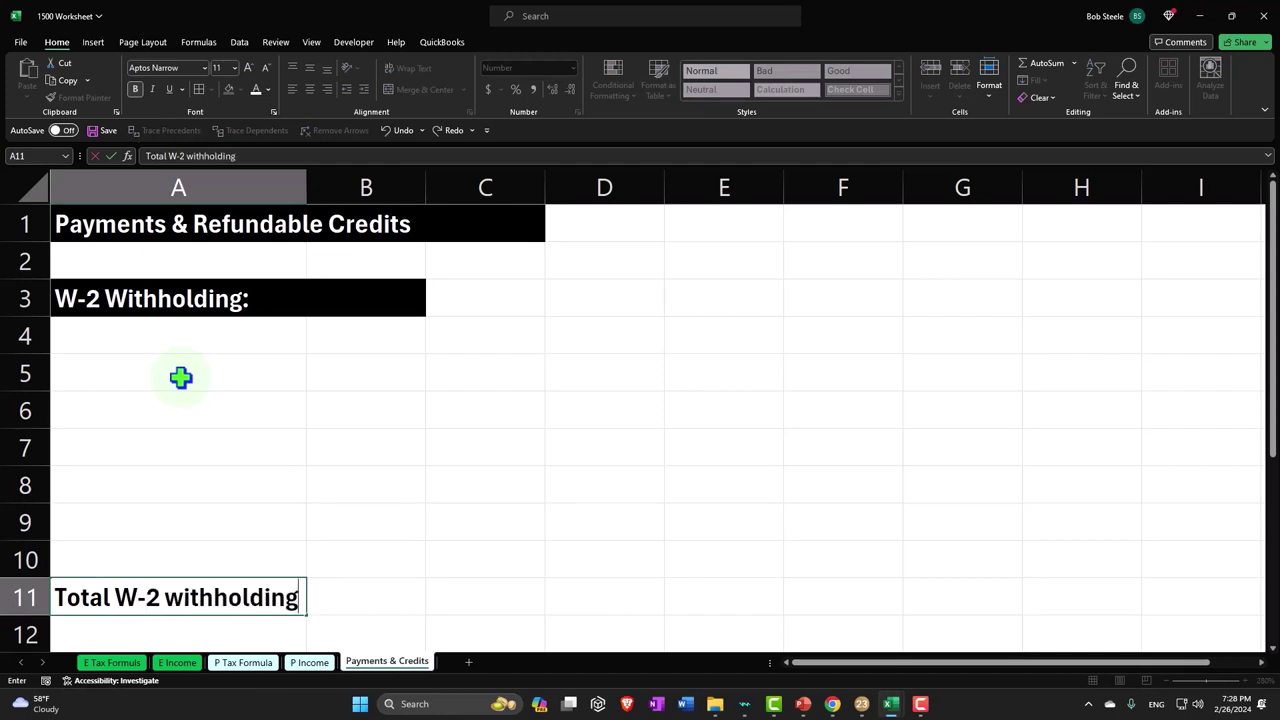
key(Up)
key(Up)
key(Up)
key(Up)
key(Up)
key(Up)
key(Up)
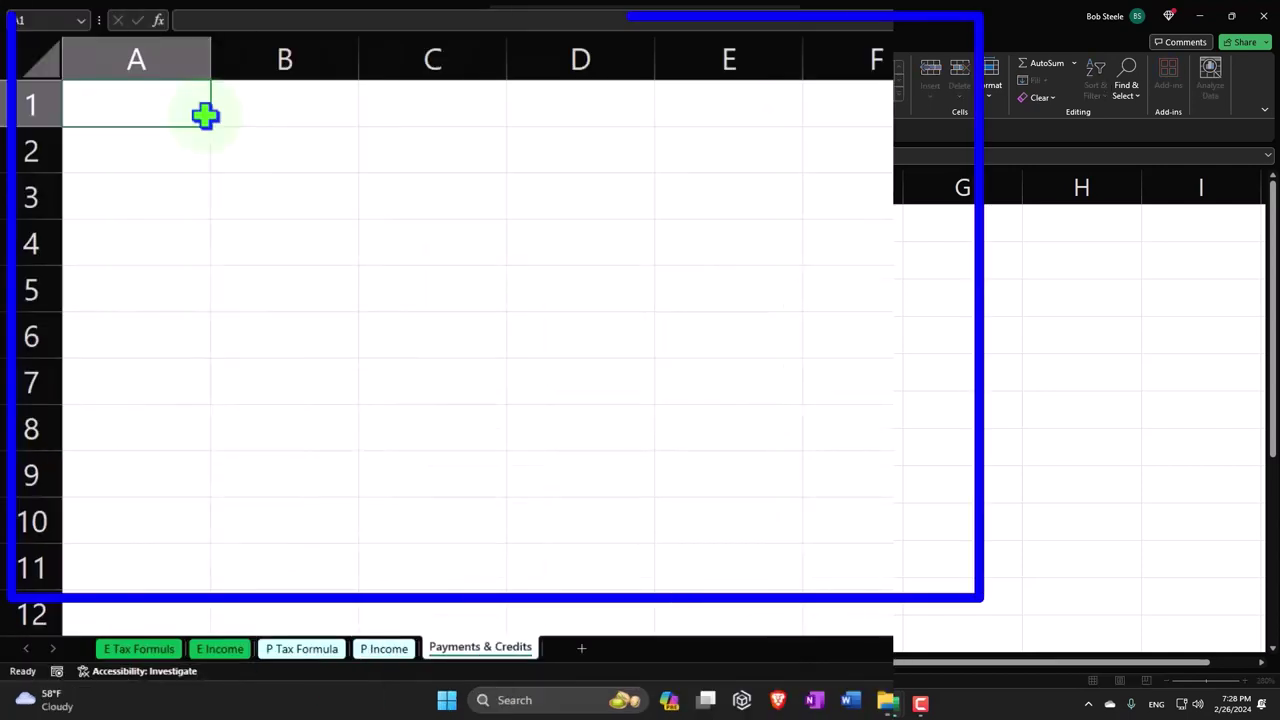
Step: Title A1 'Payments & Refundable Credits', widen column A and fill A1:C1 black
text(Payme)
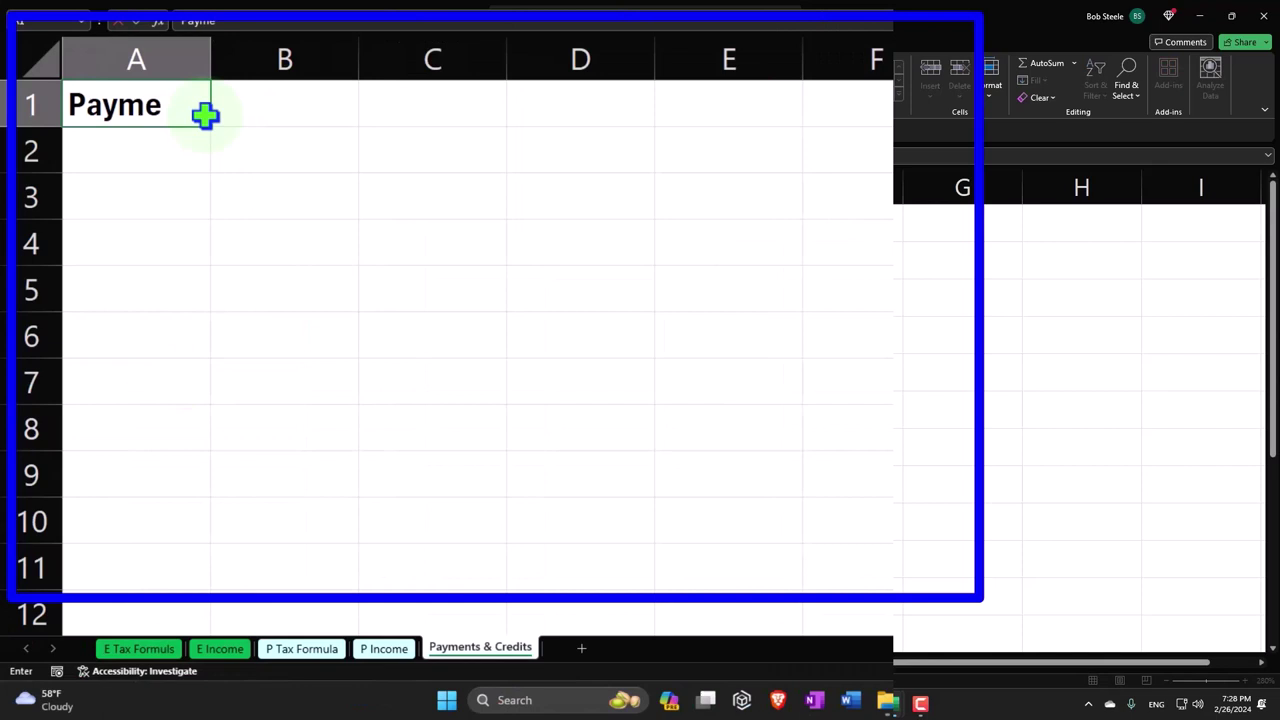
text(nts & Re)
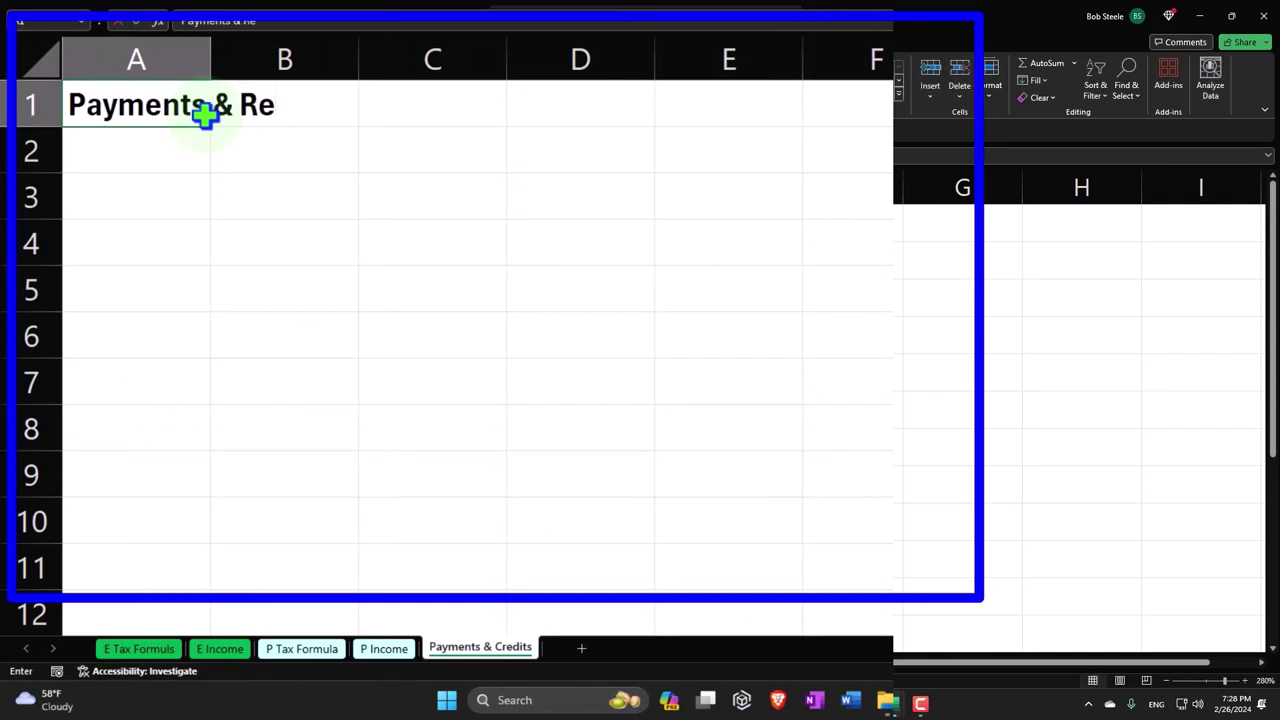
text(fundable Credits)
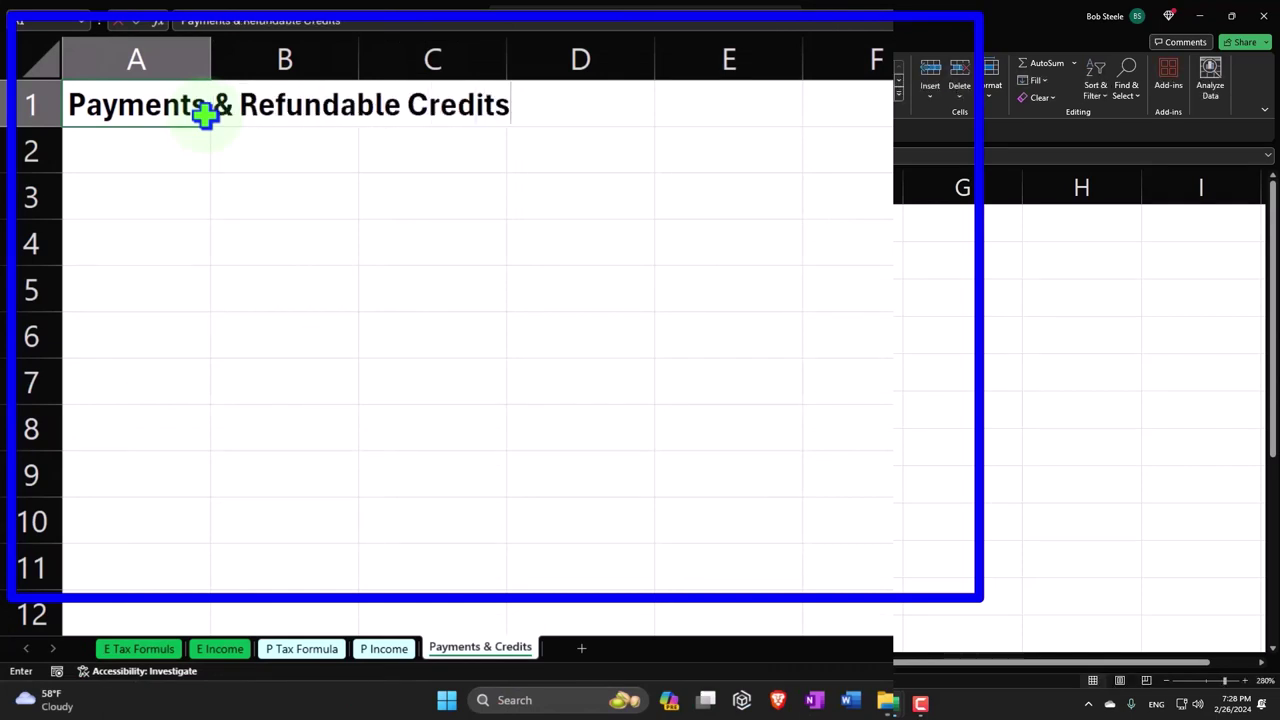
key(Return)
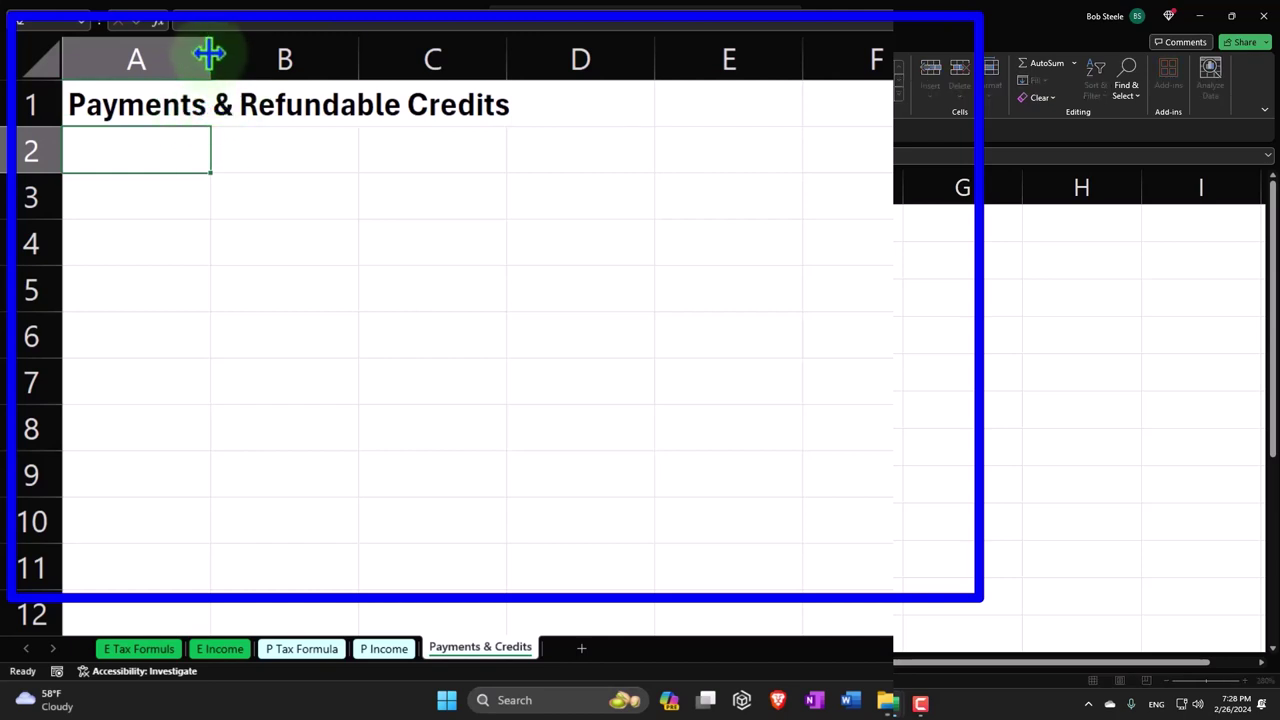
drag(209, 54, 380, 57)
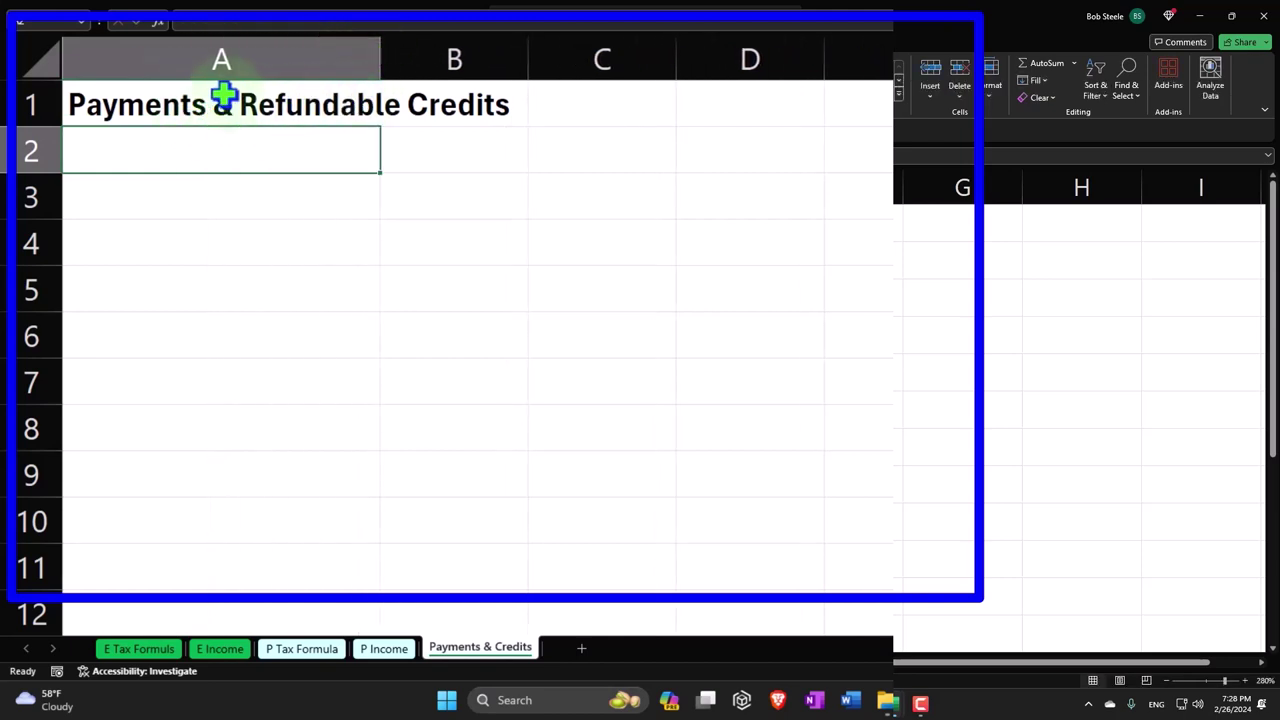
drag(171, 94, 597, 117)
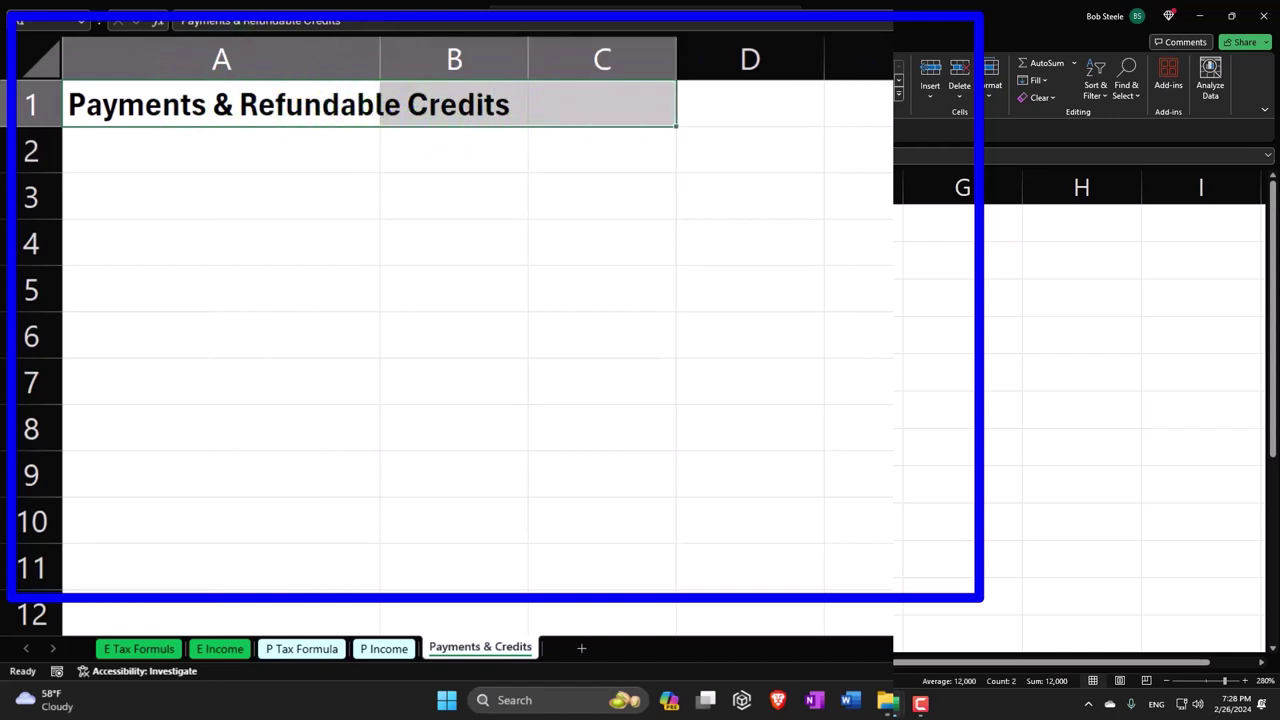
key(F4)
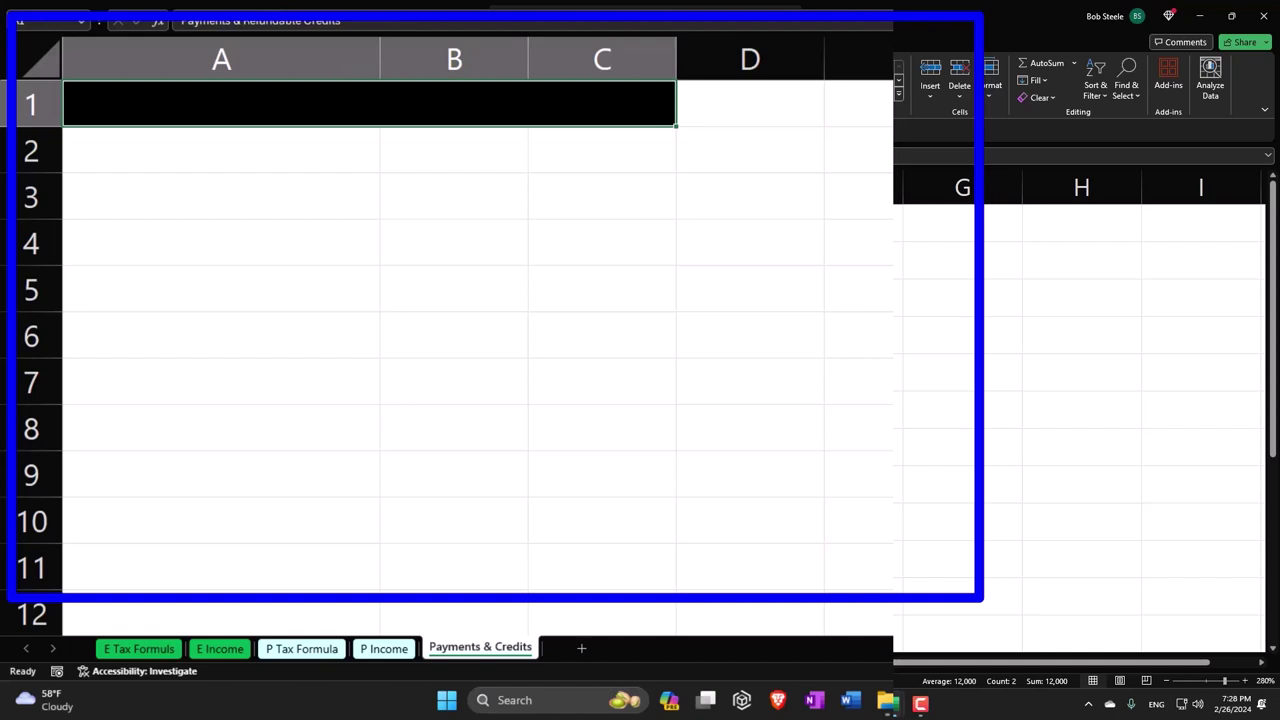
Step: Enter the heading 'W-2 Withholding:' in cell A3
click(226, 209)
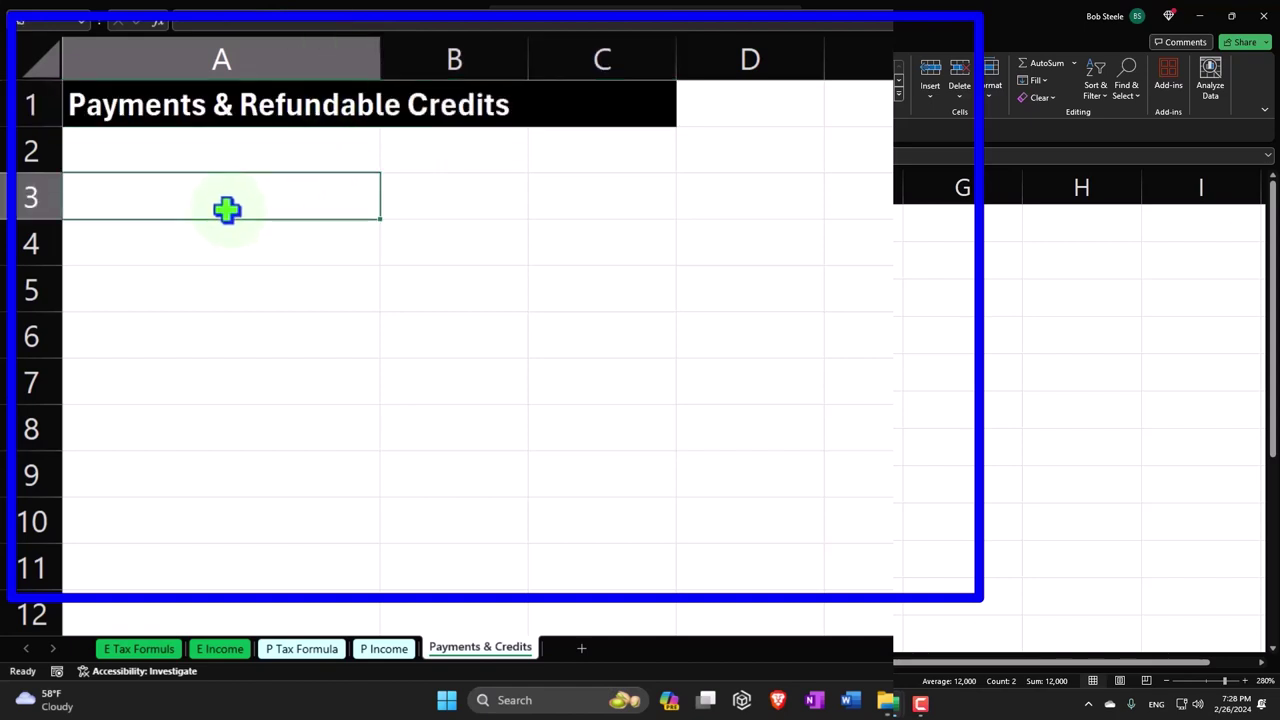
text(W-)
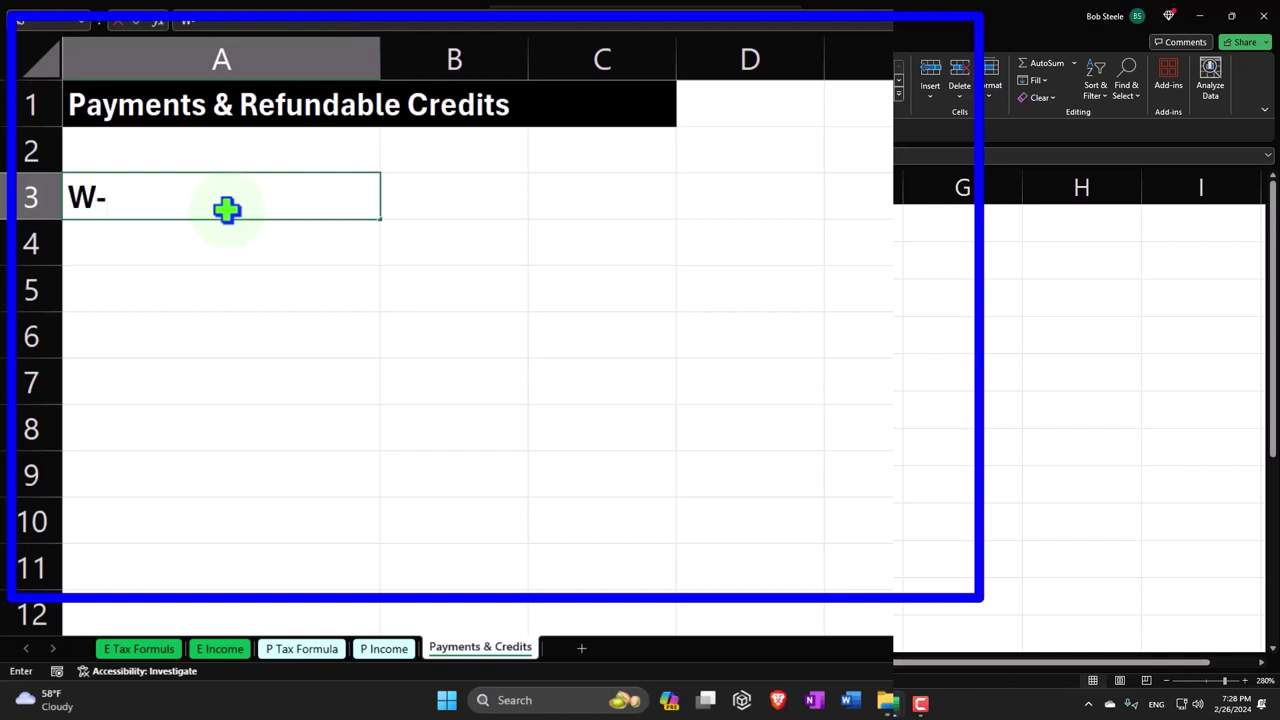
text(2 With)
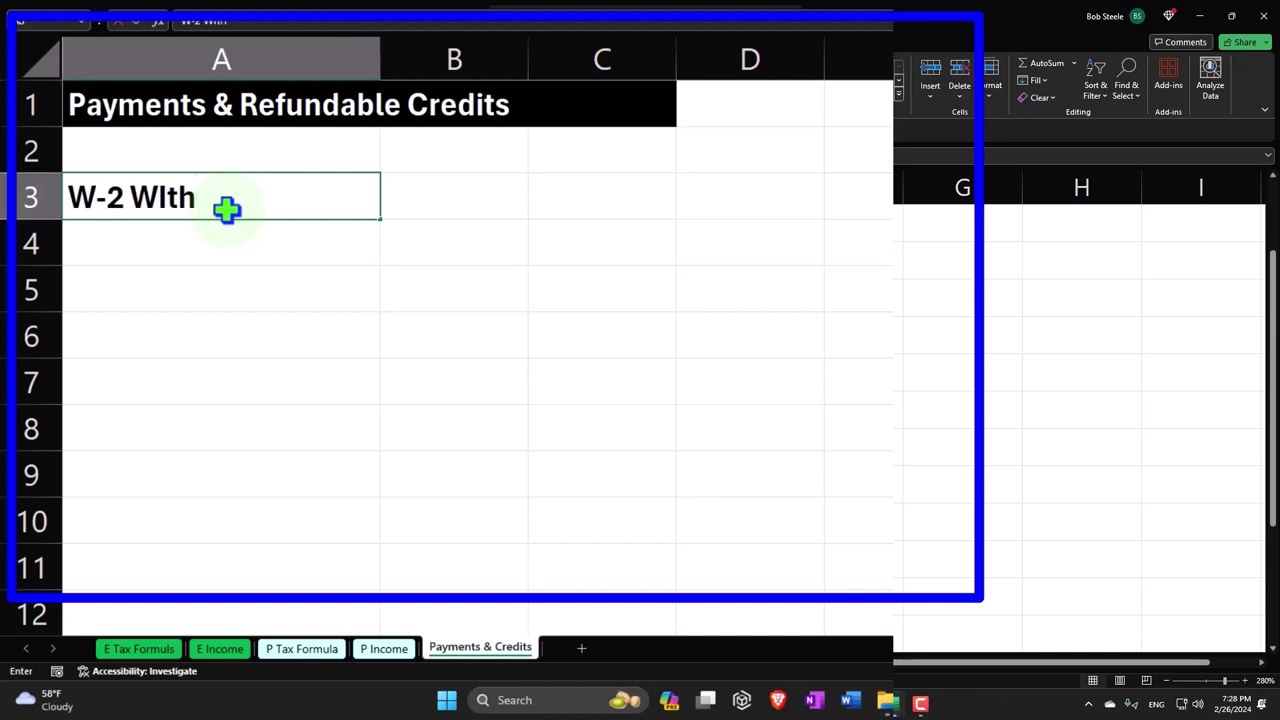
key(BackSpace)
key(BackSpace)
key(BackSpace)
text(ithholdi)
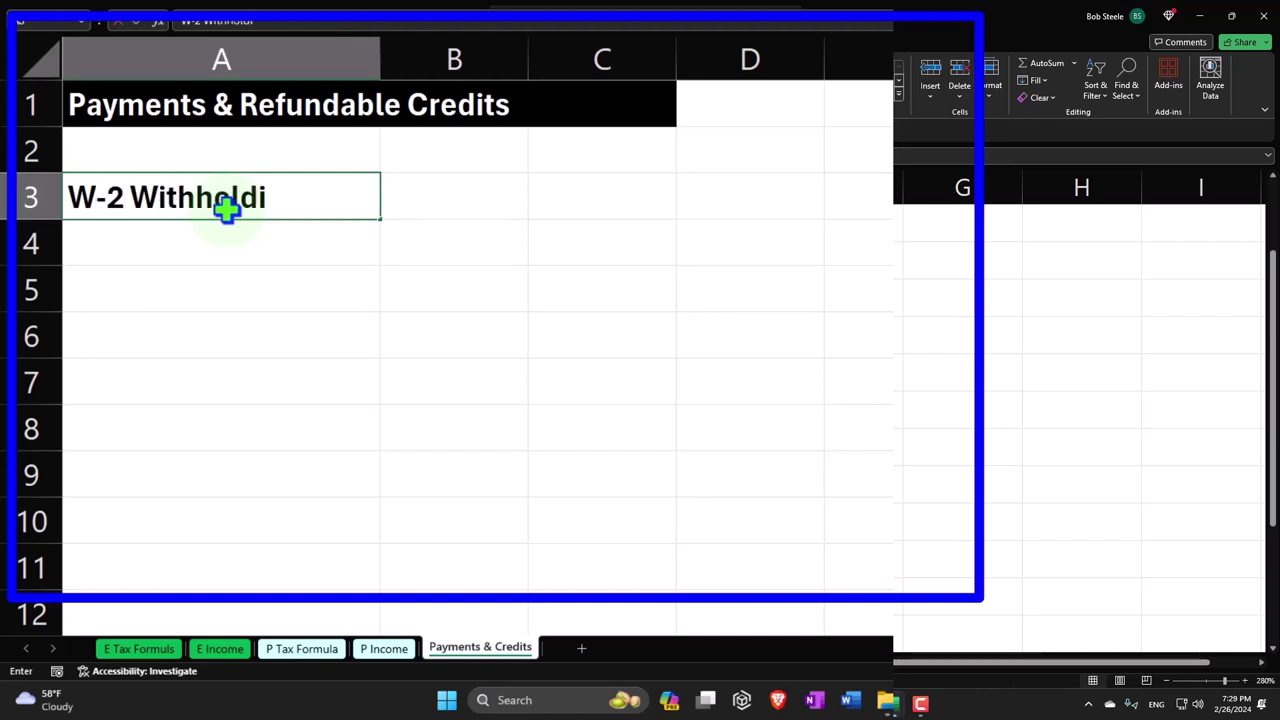
text(ng:)
key(Return)
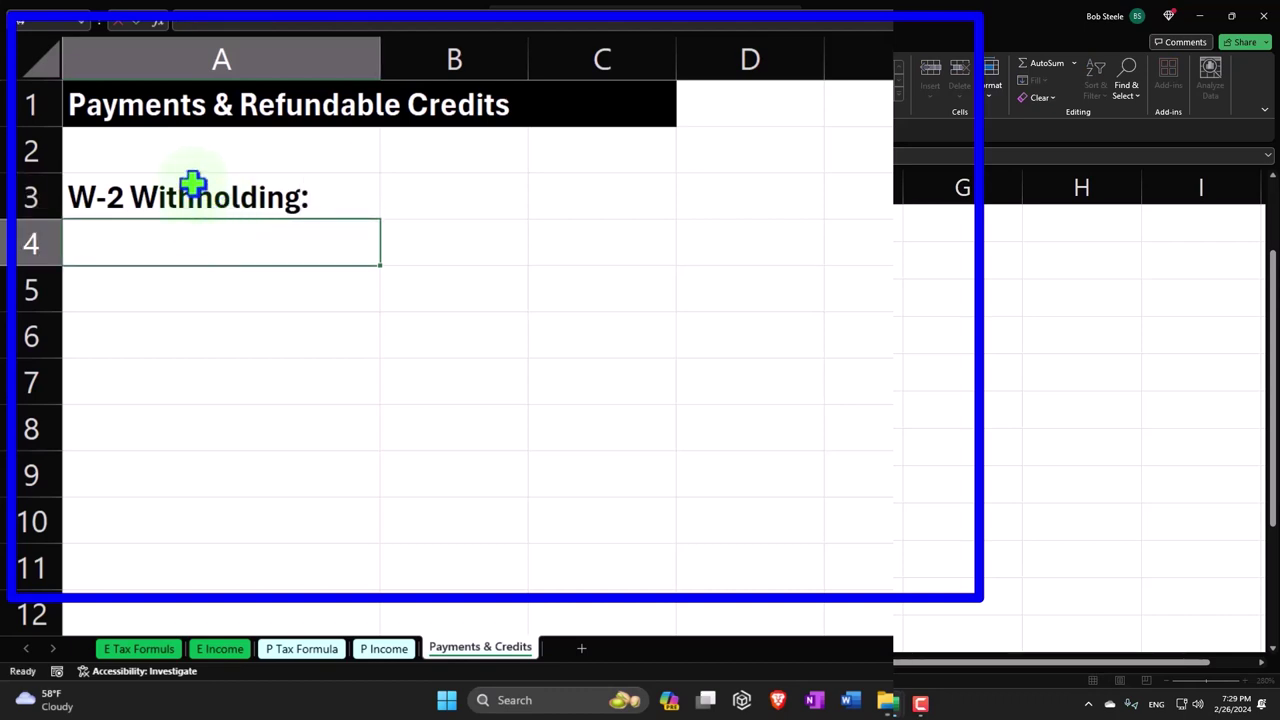
Step: Format A3:B3 as a black band with white text
click(200, 180)
drag(200, 180, 389, 191)
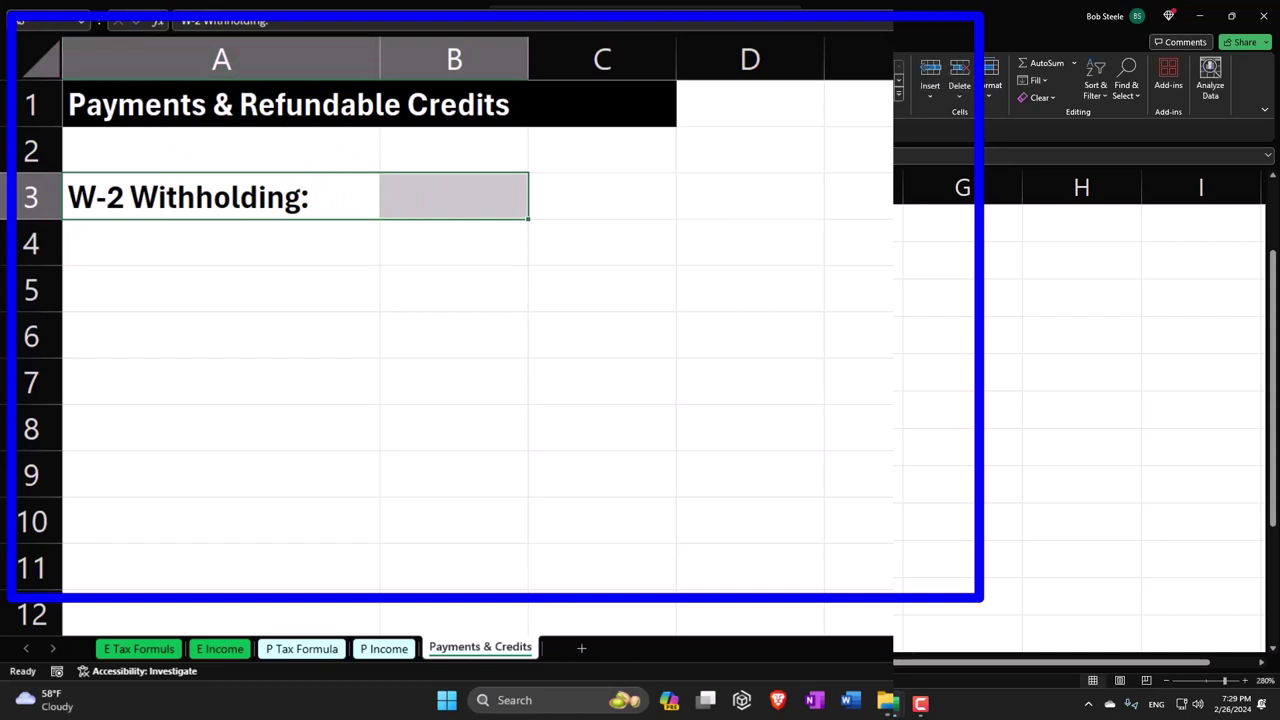
key(F4)
click(209, 232)
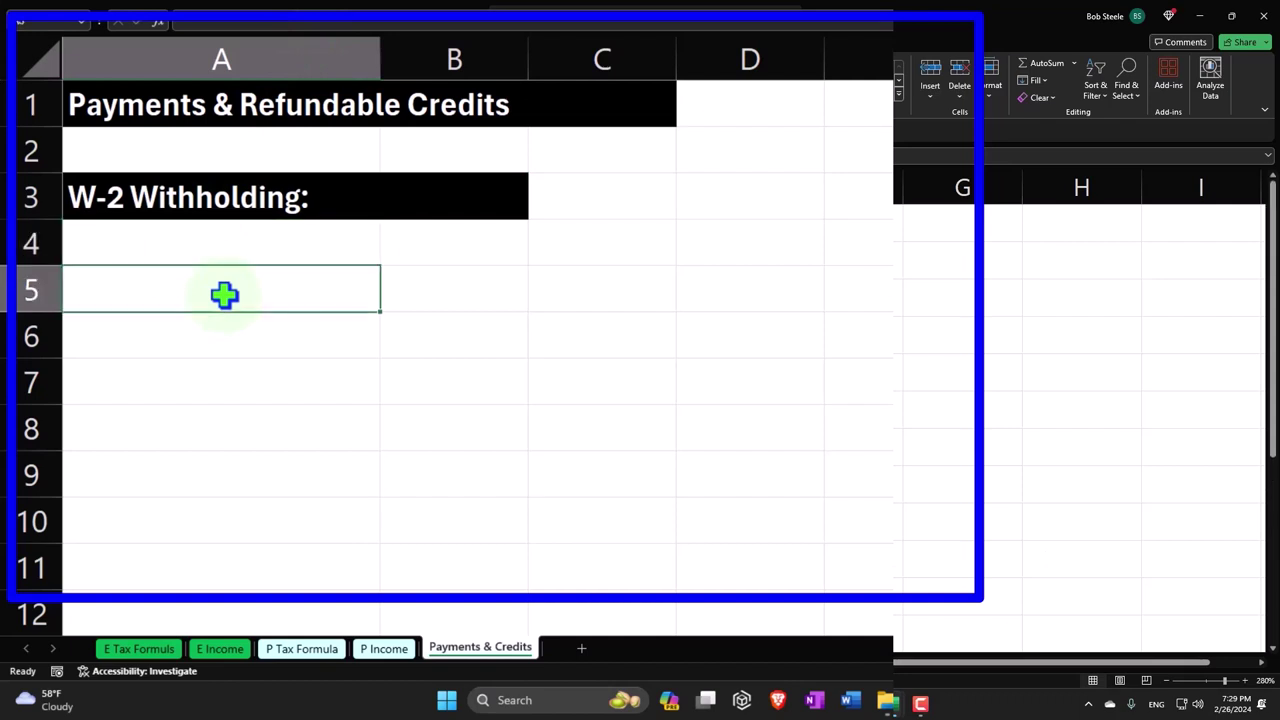
Step: Label cell A11 'Total W-2 withholding'
key(Up)
key(Down)
key(Down)
key(Down)
key(Down)
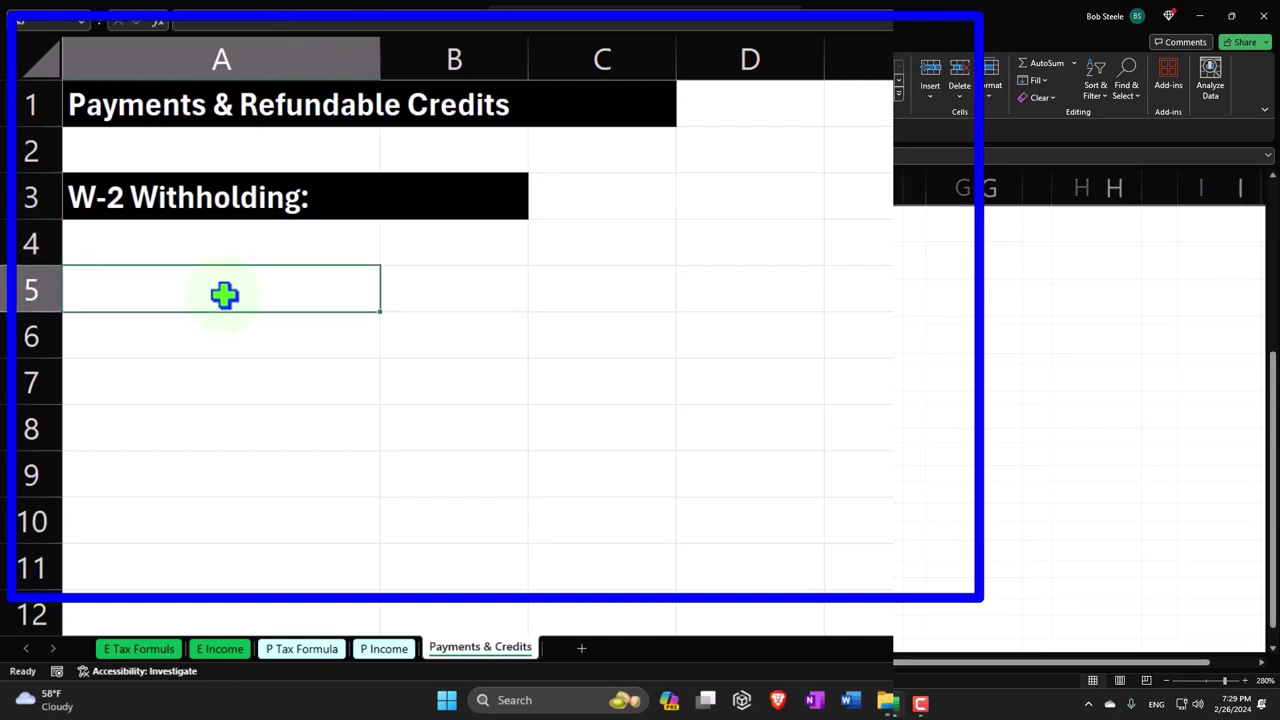
key(Down)
key(Down)
key(Down)
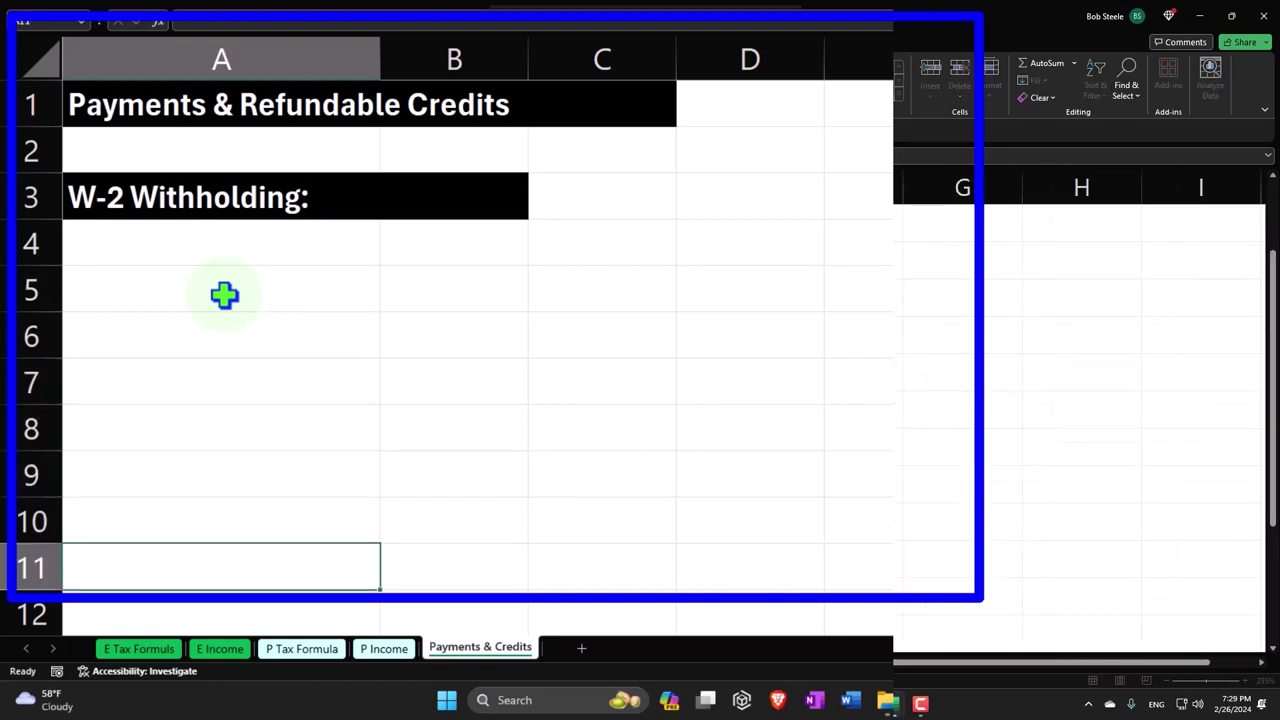
text(Total w)
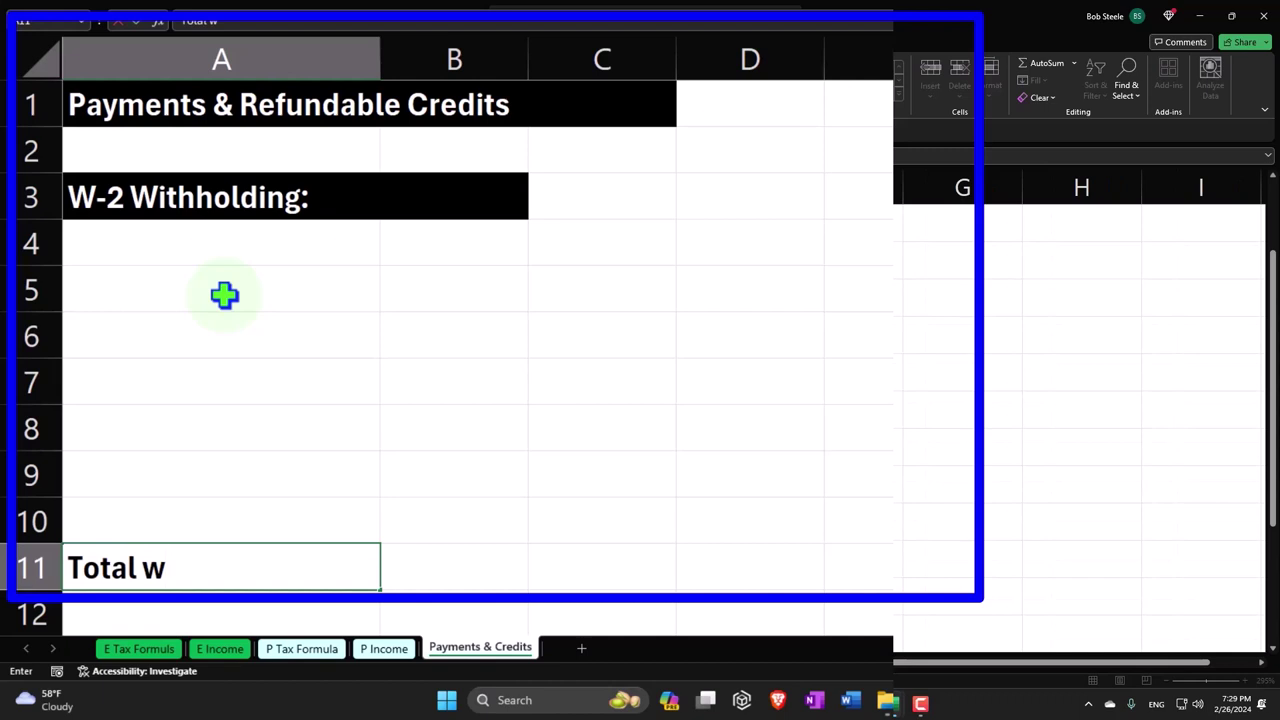
text(-)
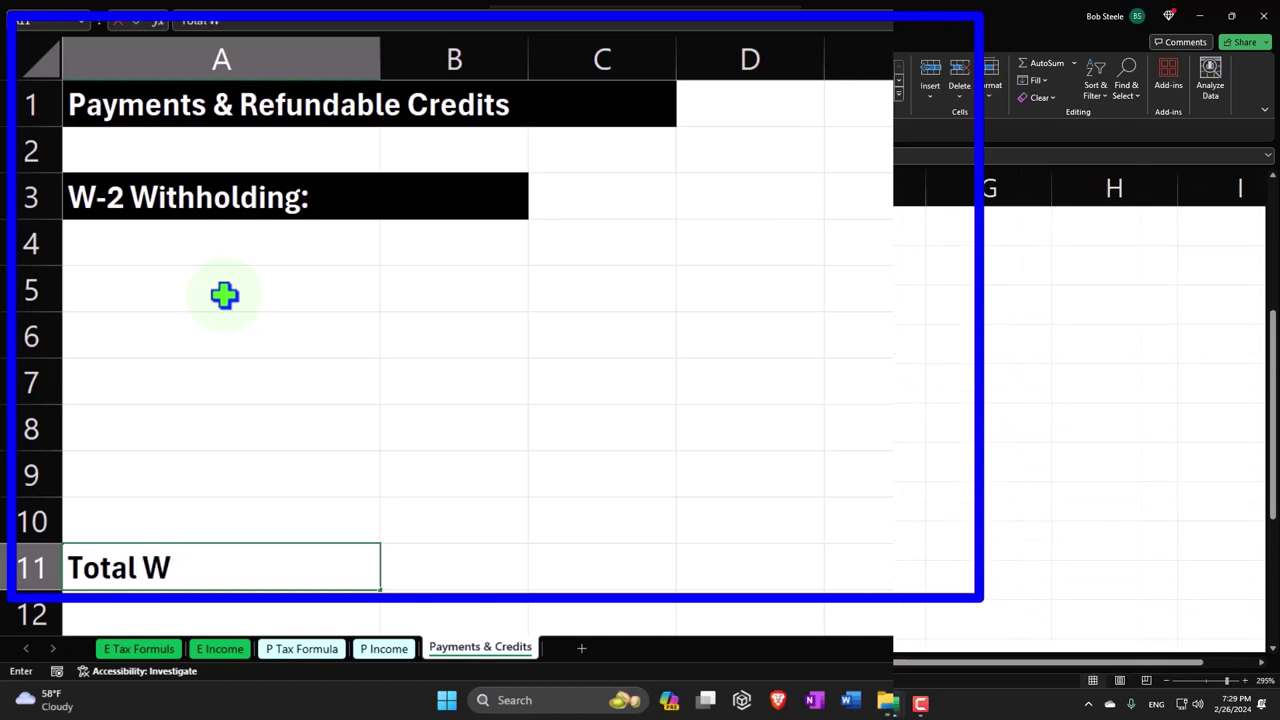
text(-2 wi)
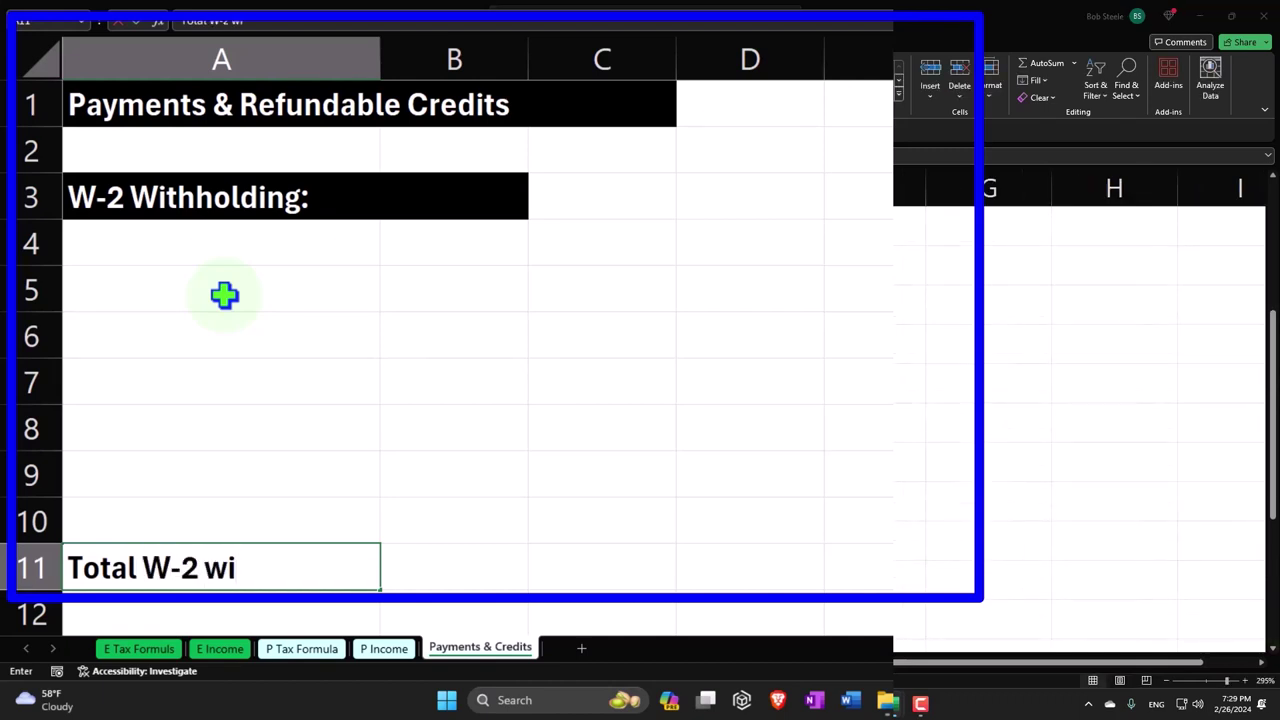
text(thhol)
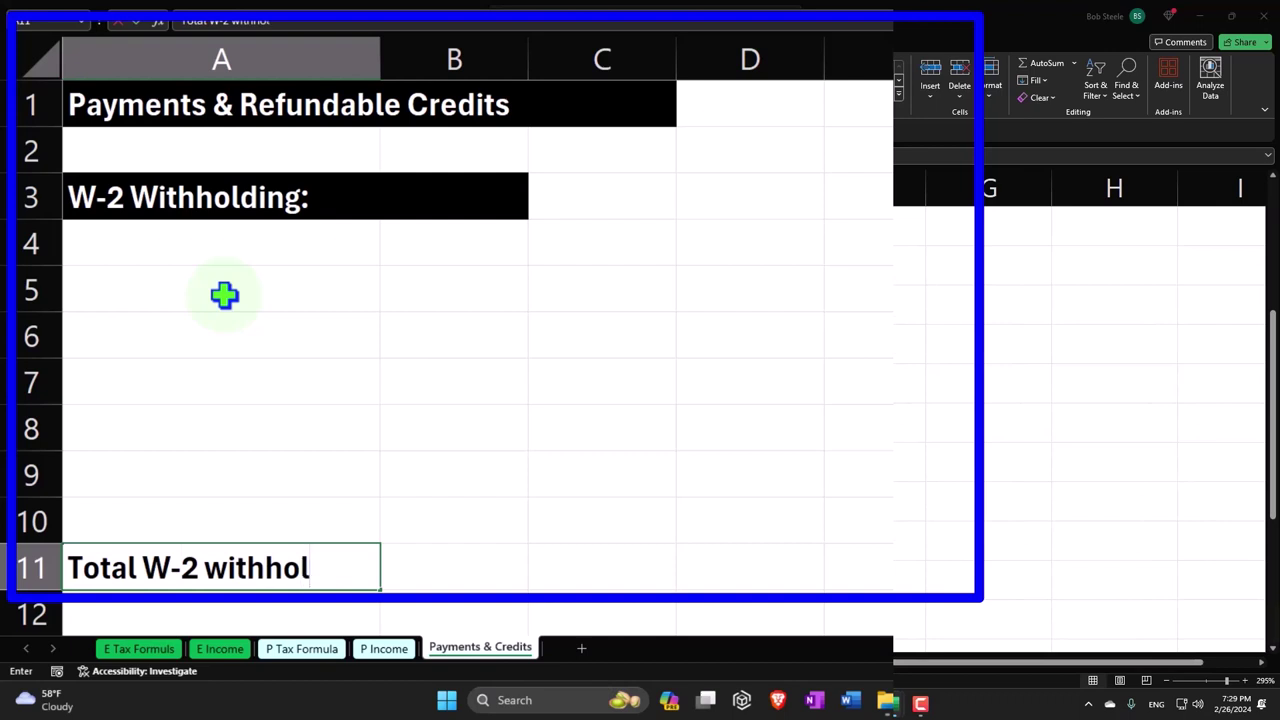
text(ding)
key(Up)
key(Up)
key(Up)
key(Up)
key(Up)
key(Up)
key(Up)
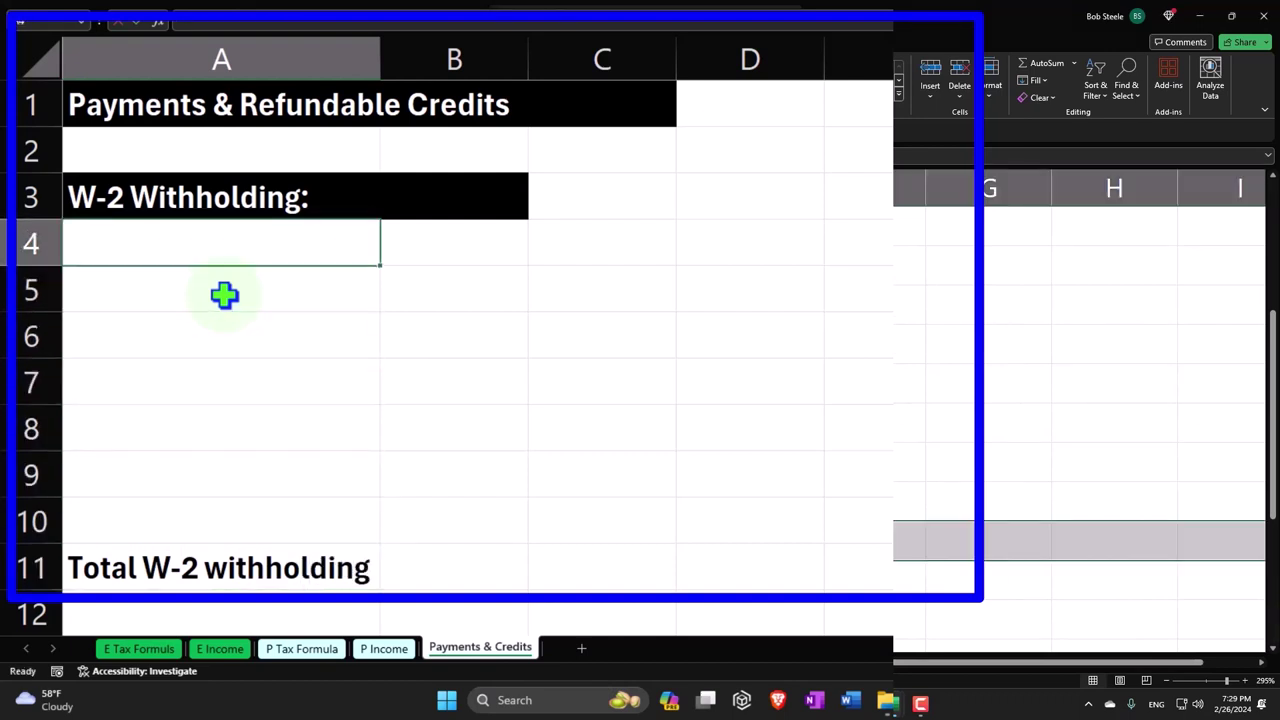
Step: Enter Job 1 with withholding of 12,000 in A4:B4
text(Job 1)
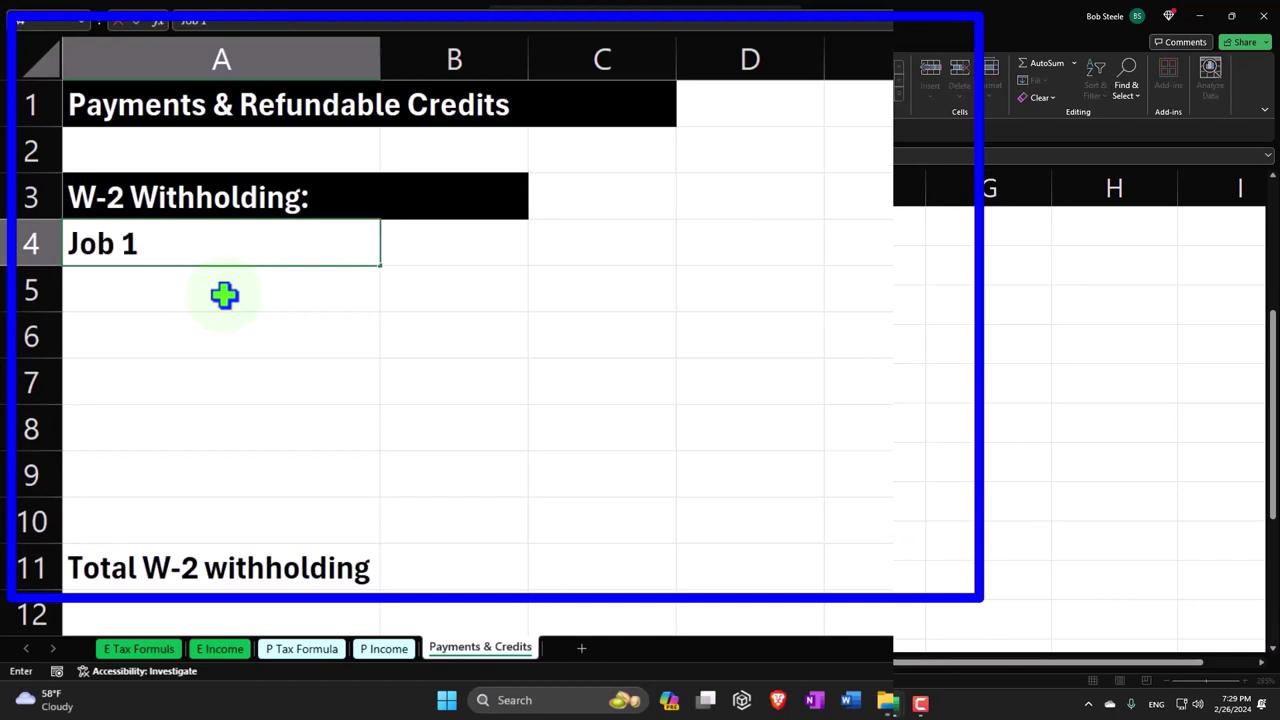
key(Tab)
text(120000)
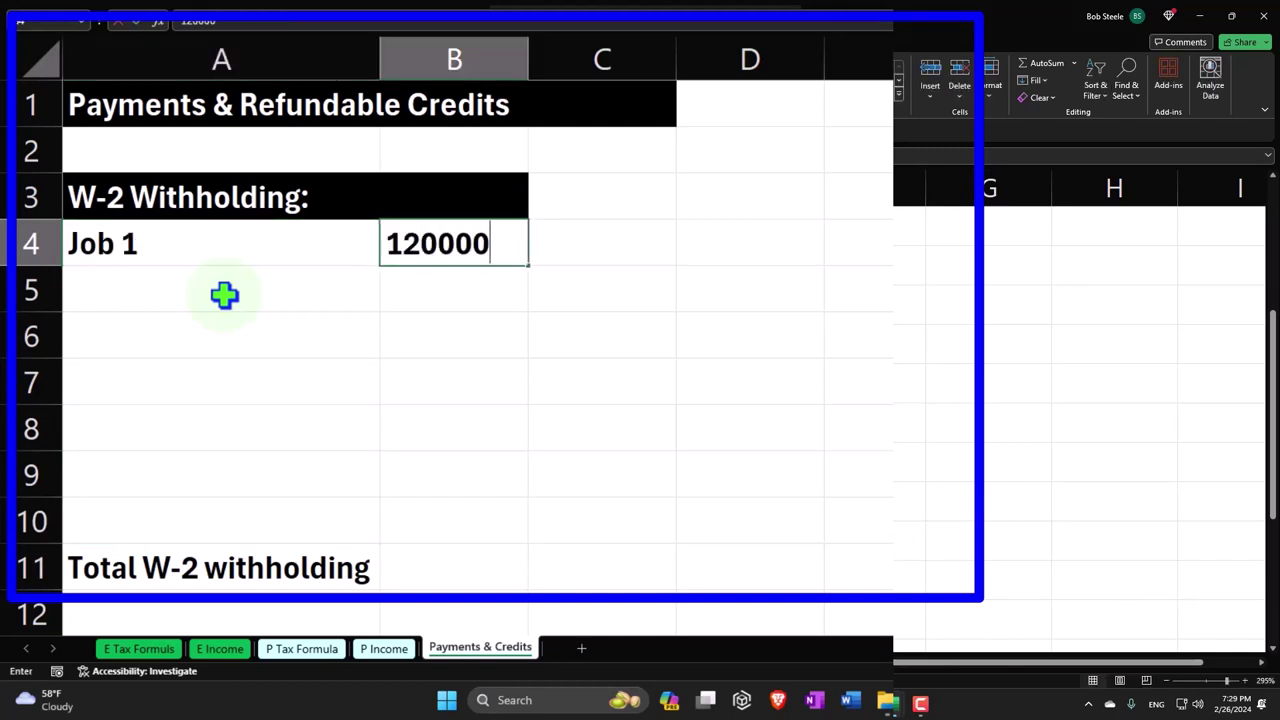
key(Return)
key(Up)
key(Right)
text(12,00)
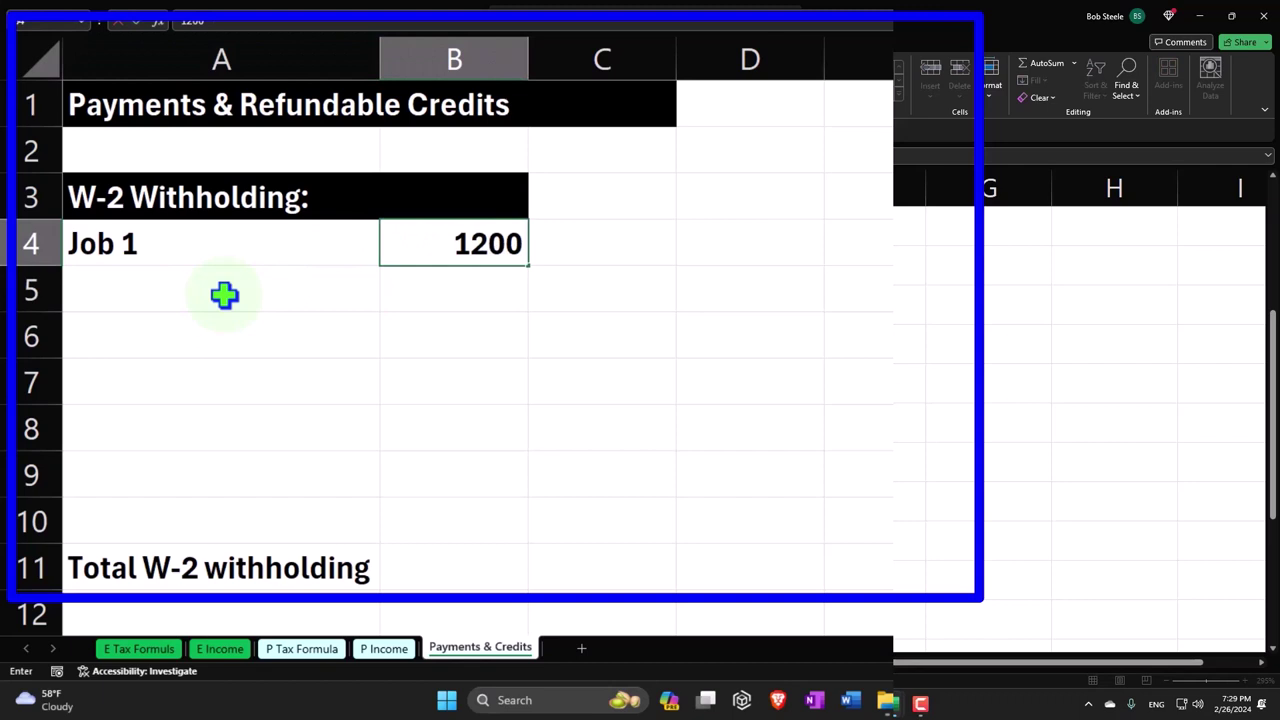
text(0)
key(Return)
Step: Total the withholding amounts with =SUM(B4:B10) in C11
key(Down)
key(Down)
key(Down)
key(Down)
key(Down)
key(Down)
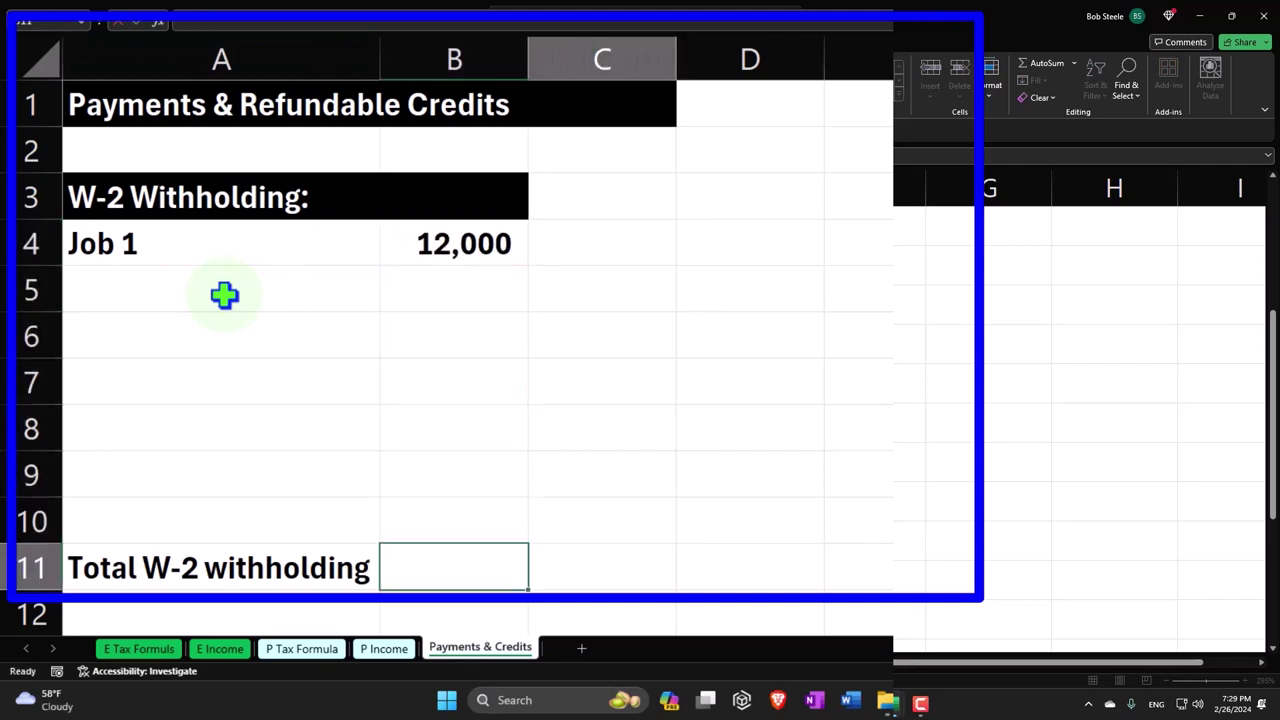
key(Right)
text(=sum)
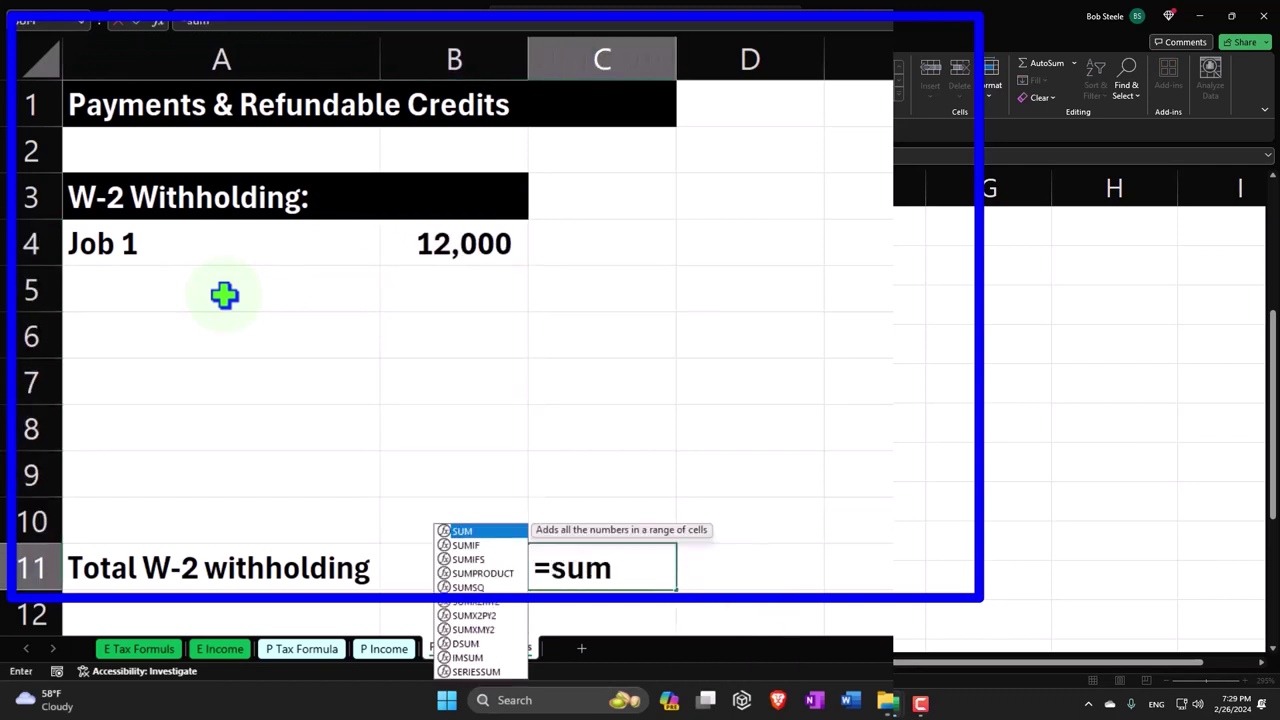
text(()
key(Left)
key(Up)
key(shift+Up)
key(shift+Up)
key(shift+Up)
key(shift+Up)
key(shift+Up)
key(shift+Up)
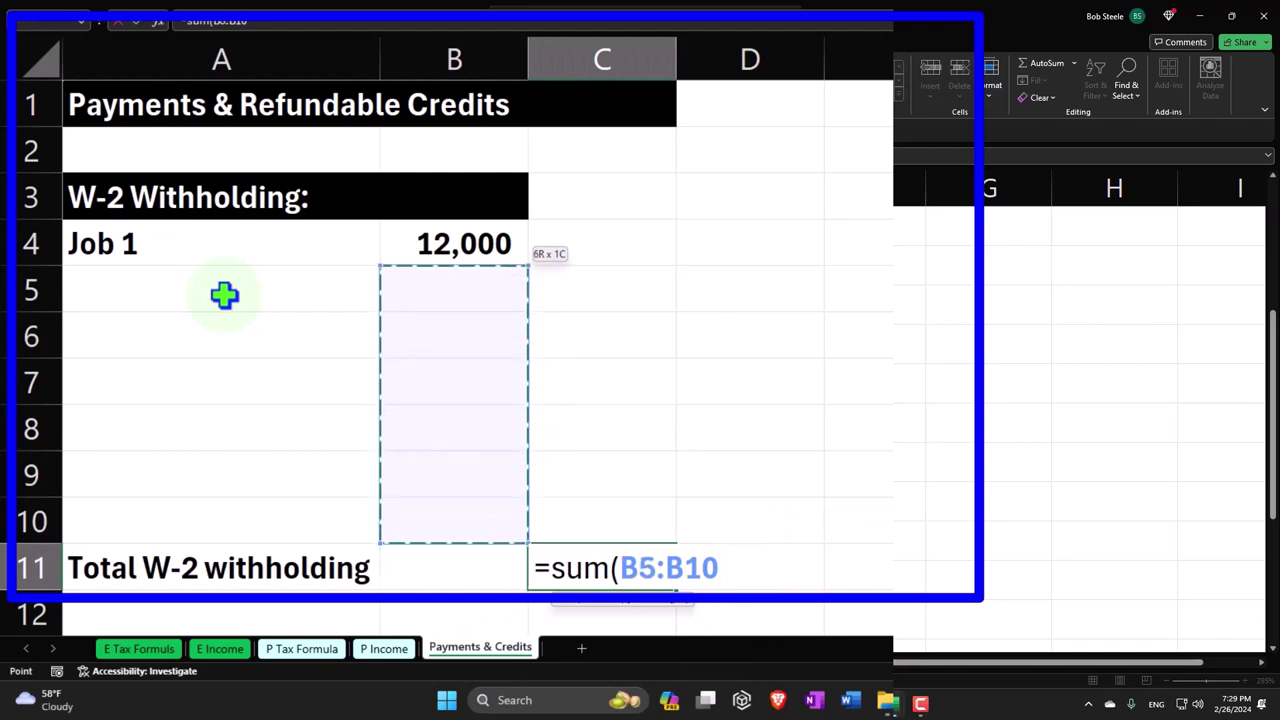
key(Return)
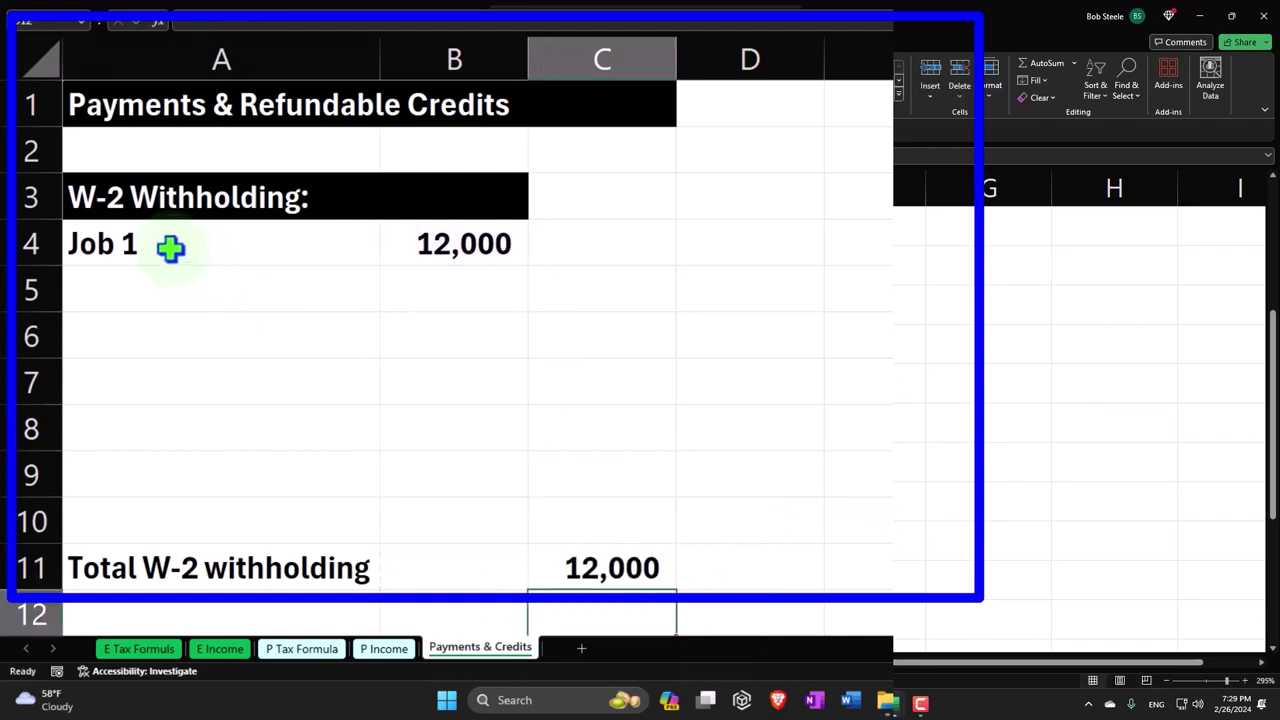
Step: Apply All Borders to the withholding entry rows A4:B10
drag(171, 249, 412, 514)
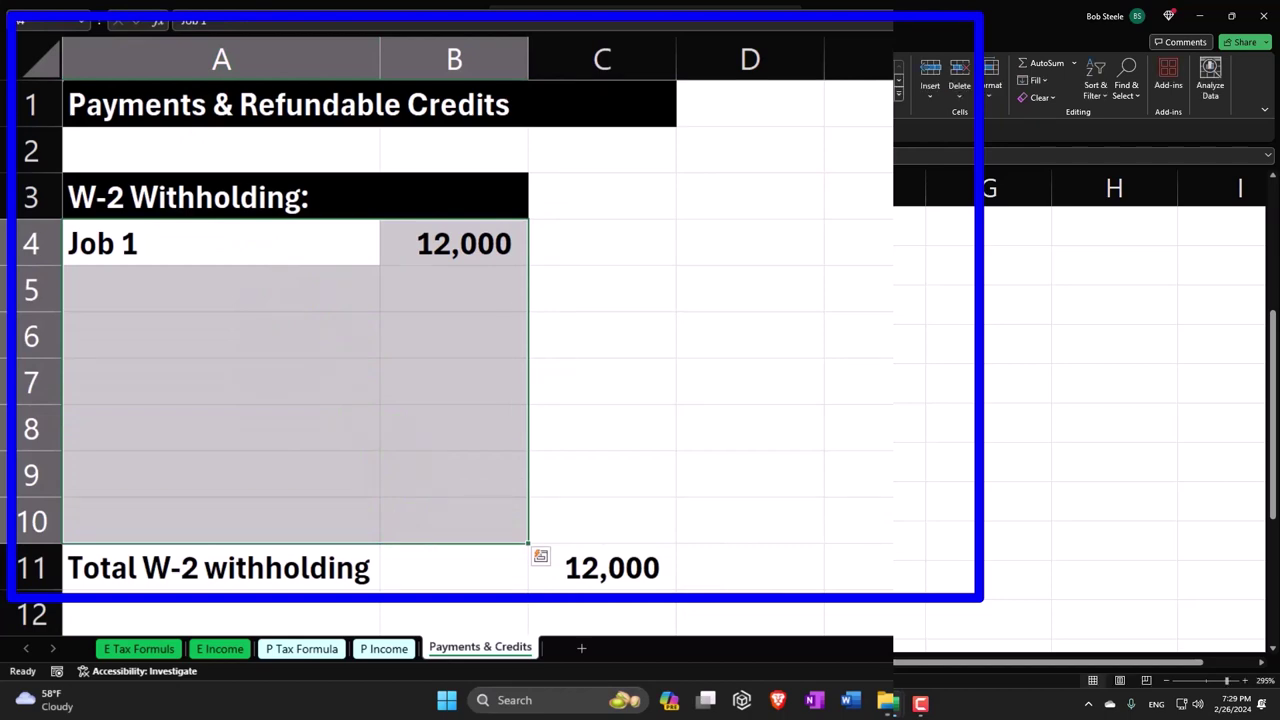
key(alt+h)
key(b)
key(a)
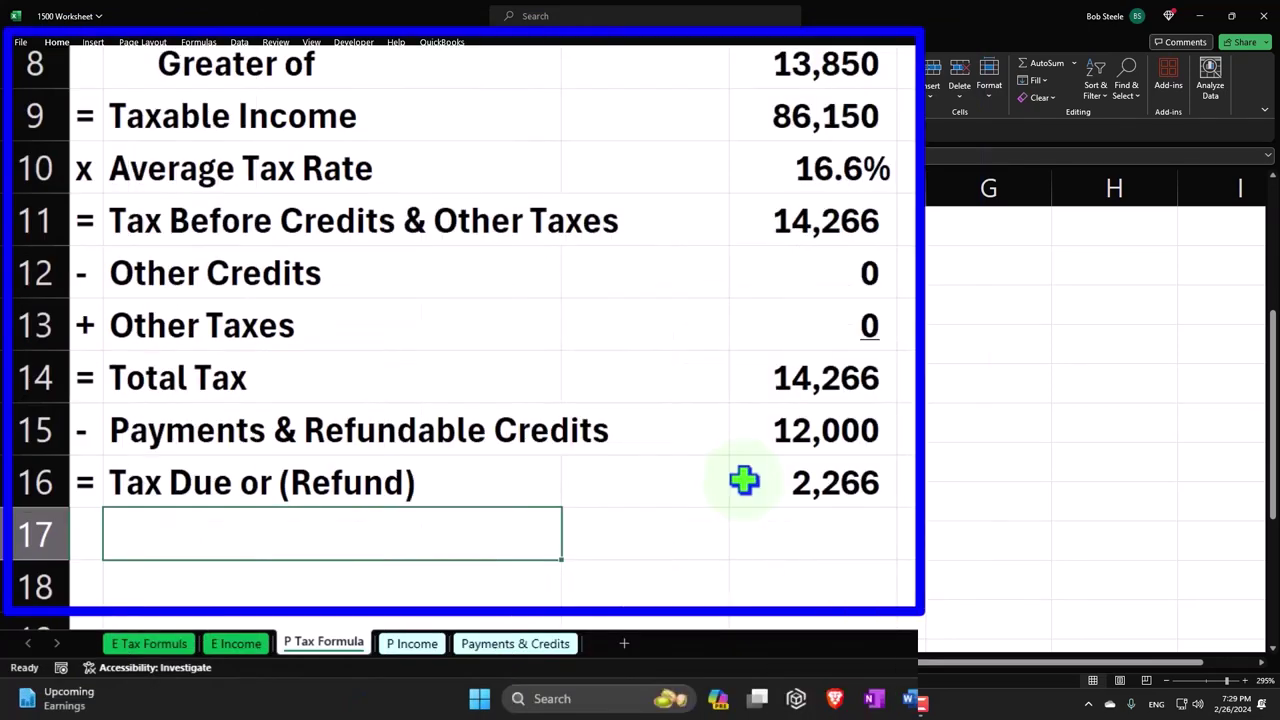
Step: Check the 2,266 tax due figure on the P Tax Formula sheet
click(744, 481)
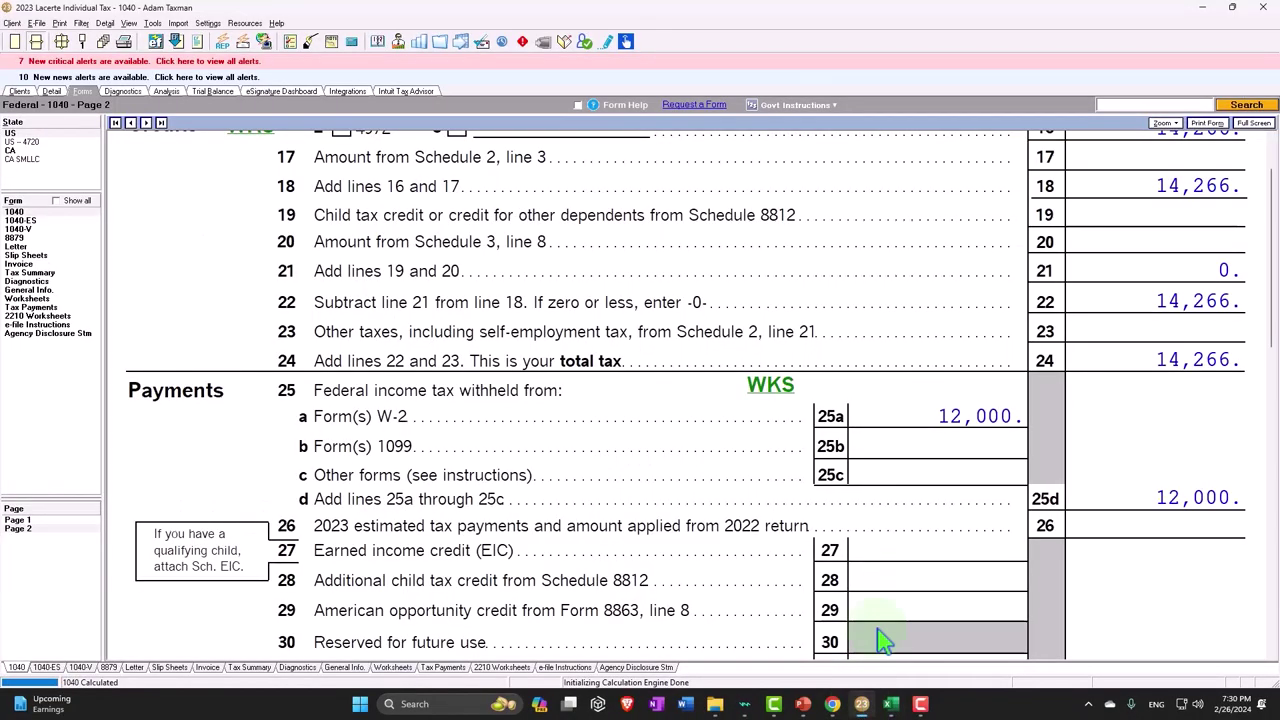
scroll(880, 640, down, 8)
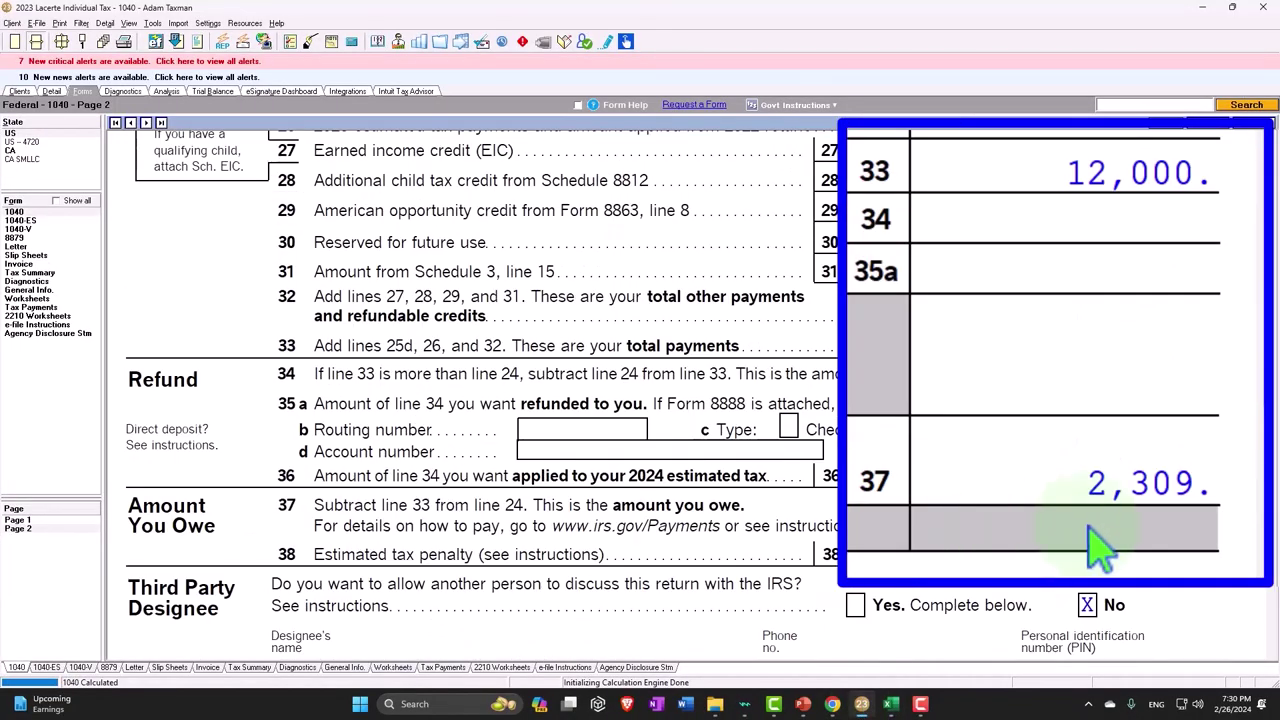
click(1205, 8)
Step: Add a Penalty row with 43 in D18 and the label Penalty in B18
click(623, 611)
text(4)
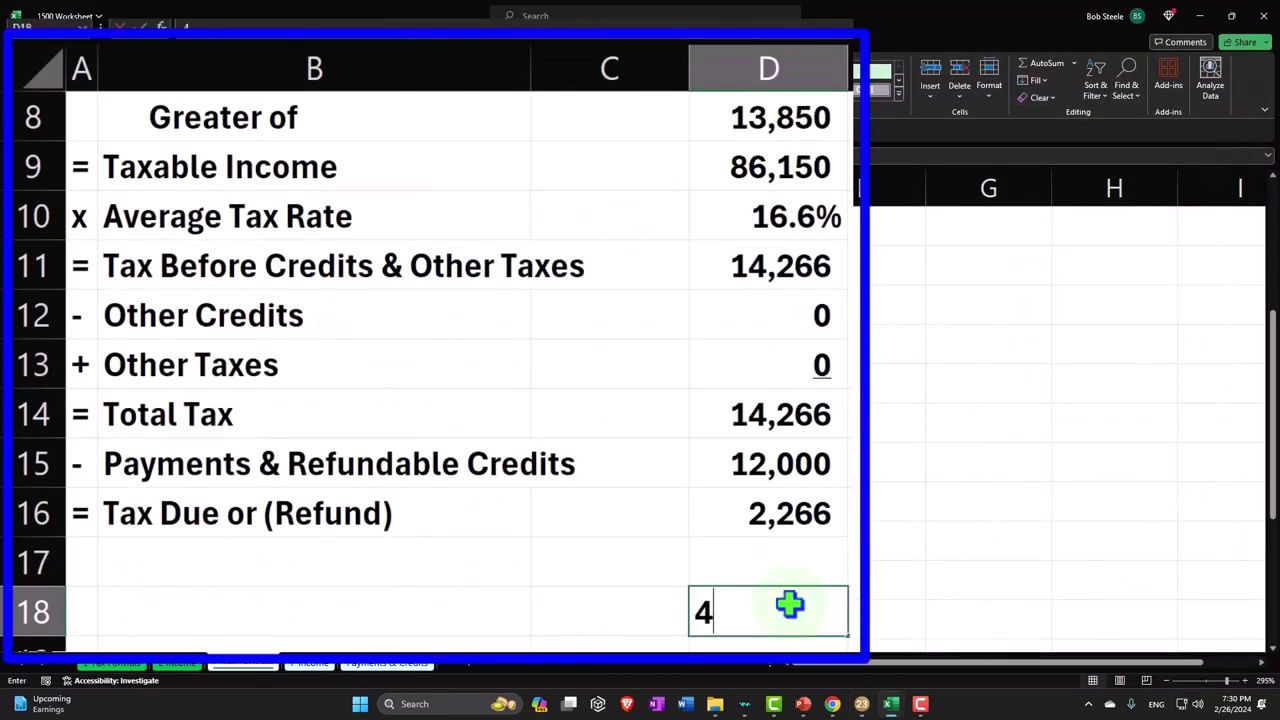
text(3)
key(Return)
key(Up)
key(Left)
key(Left)
key(Left)
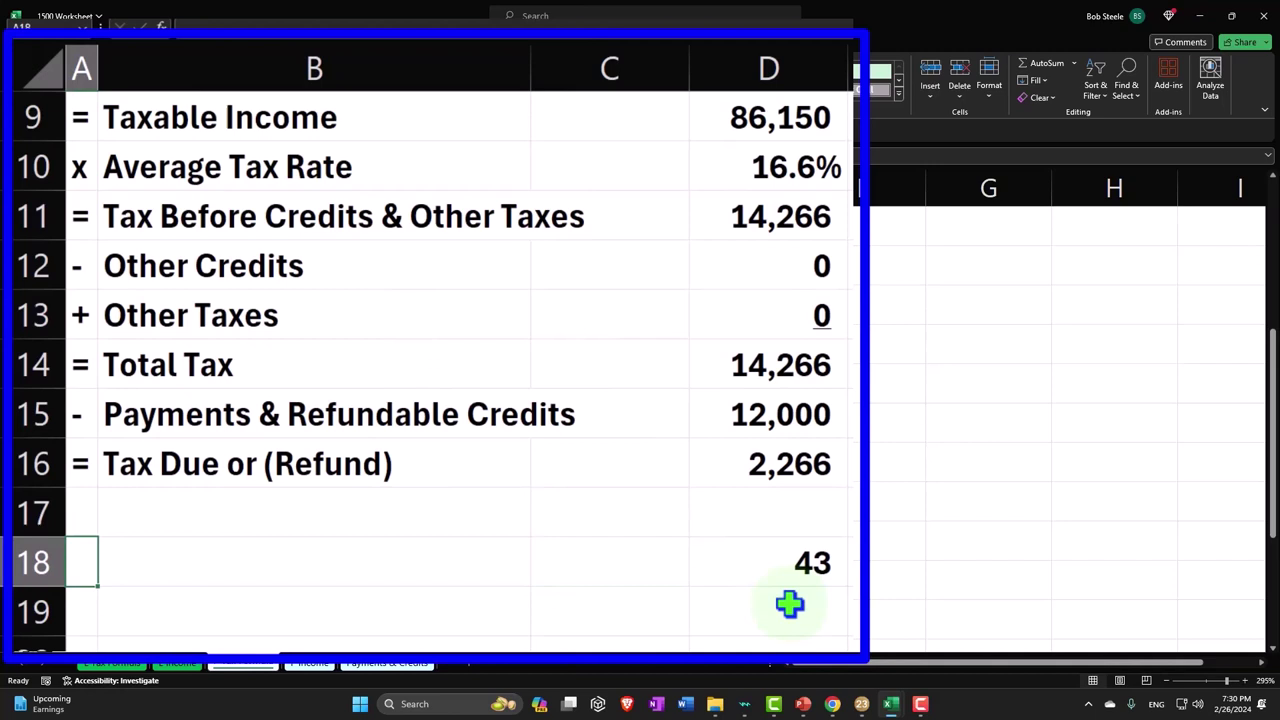
key(Right)
text(P)
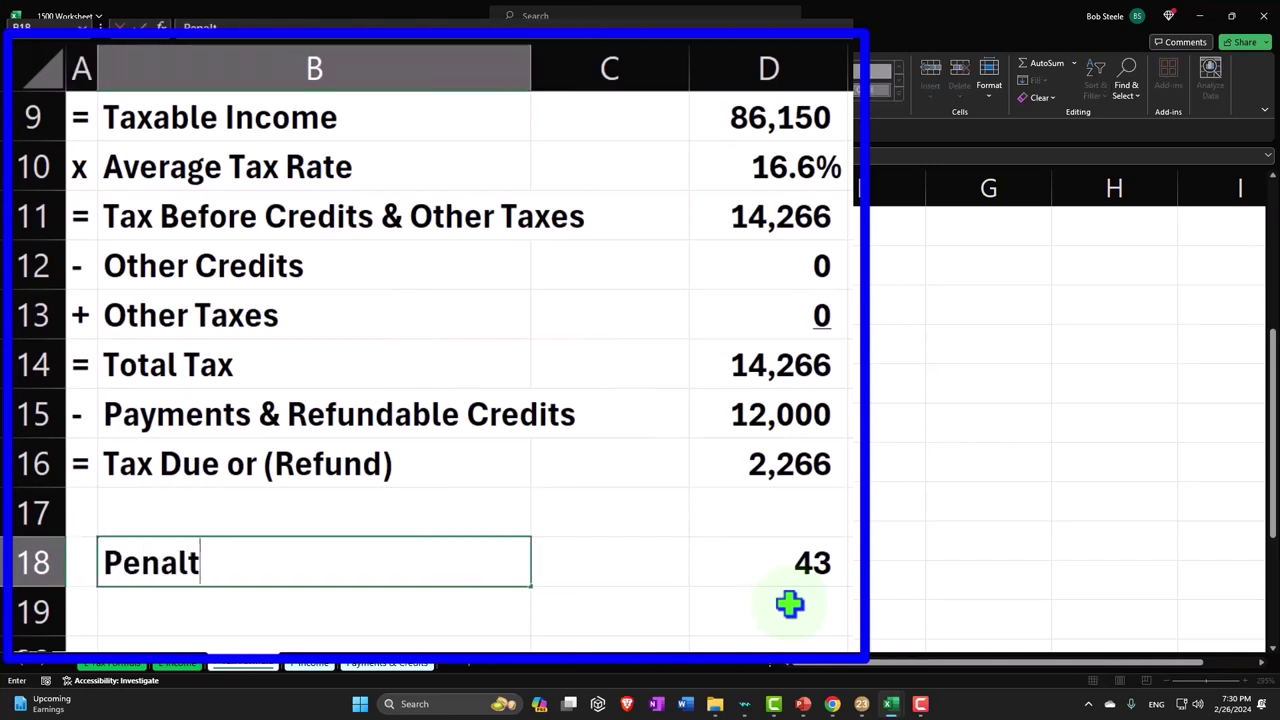
key(Return)
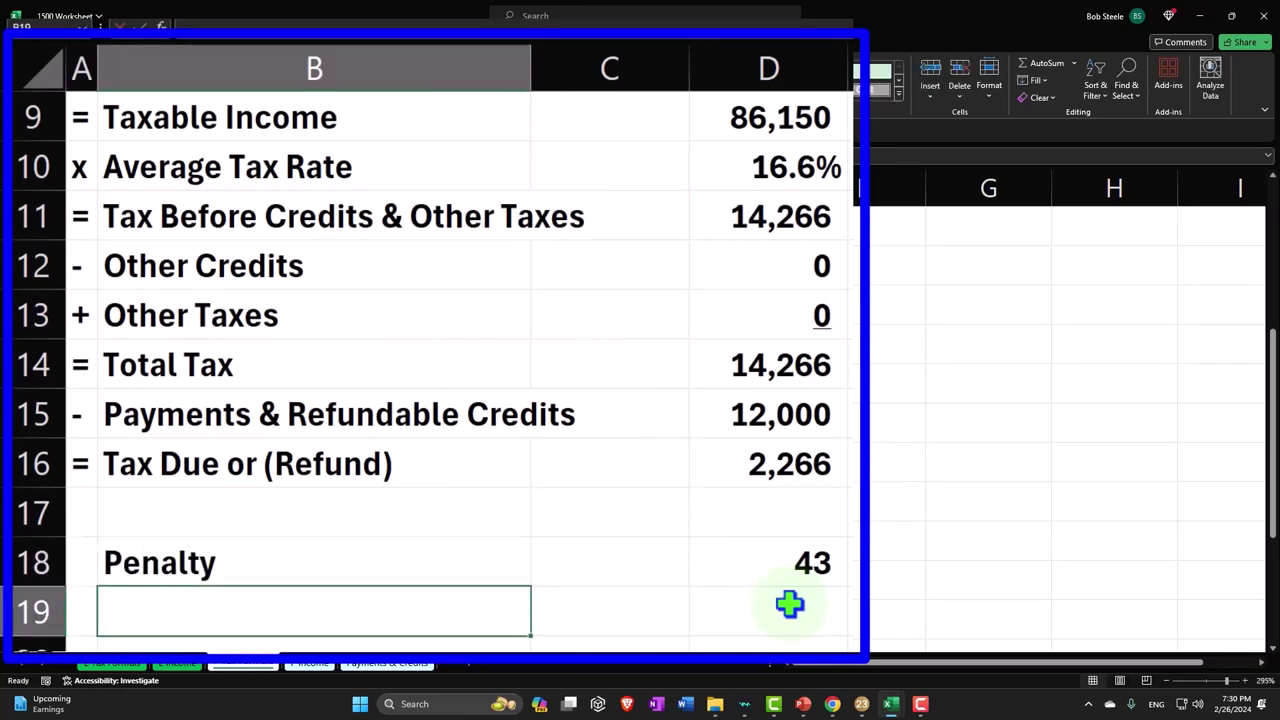
Step: Enter =+D16+D18 in D19 to total tax due plus penalty (2,309)
key(Right)
key(Right)
text(+)
key(Up)
key(Up)
key(Up)
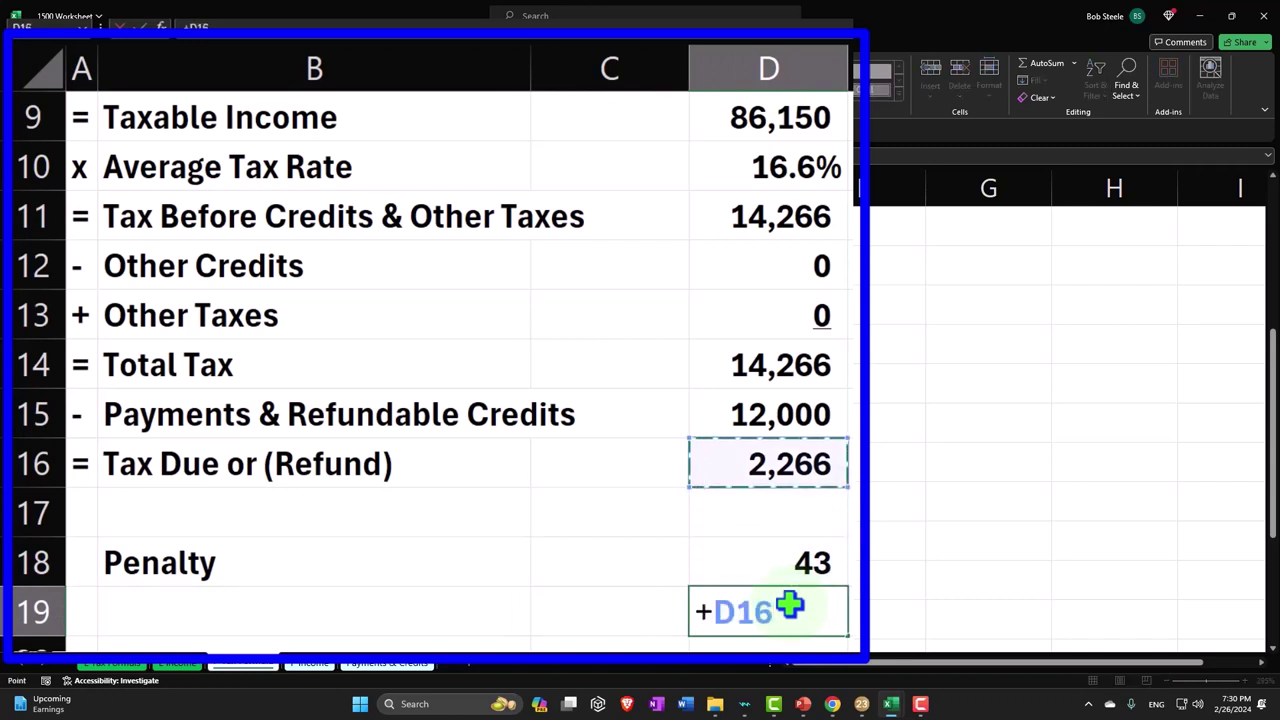
text(+)
key(Up)
key(Return)
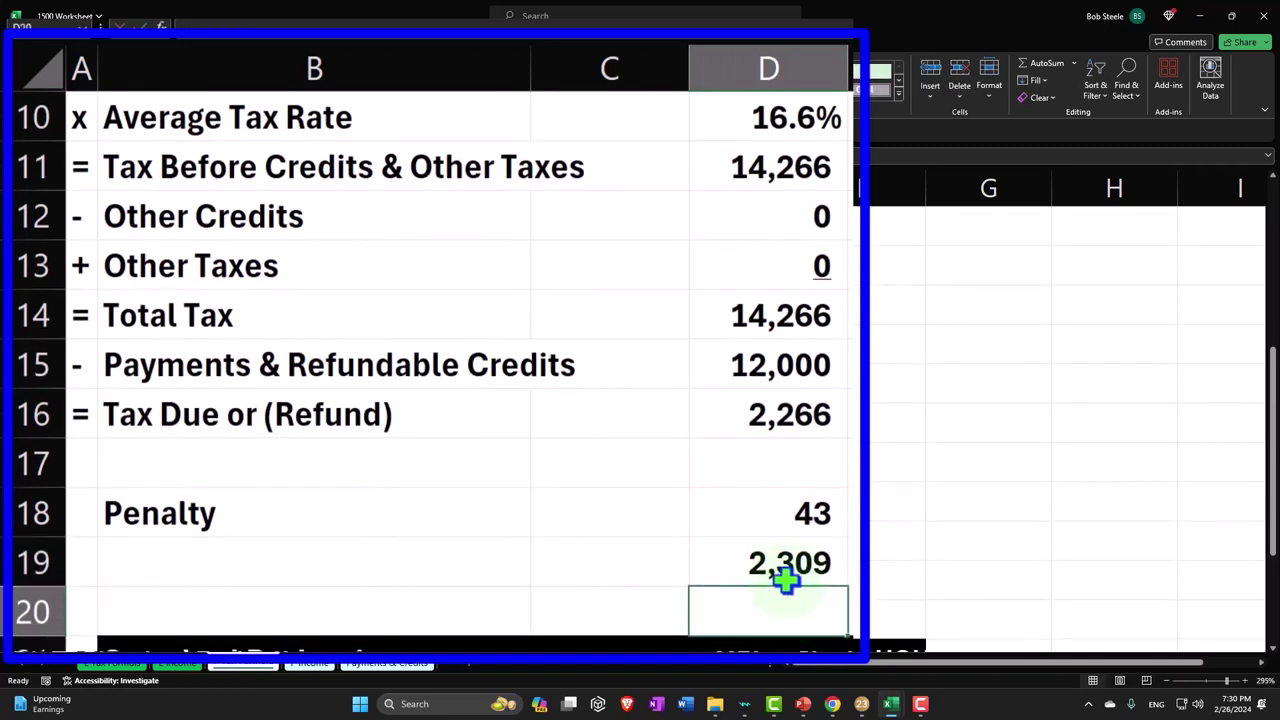
Step: Compare the 2,309 total with Lacerte's amount owed
click(786, 569)
click(861, 704)
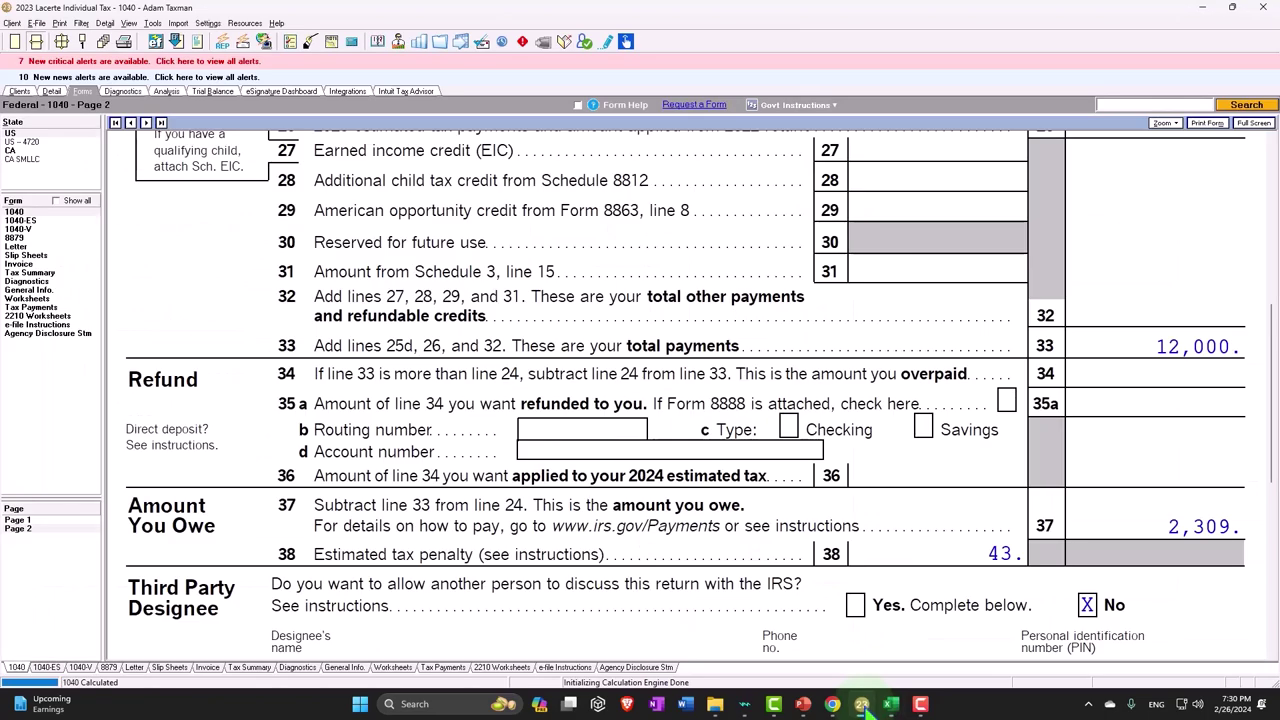
click(861, 704)
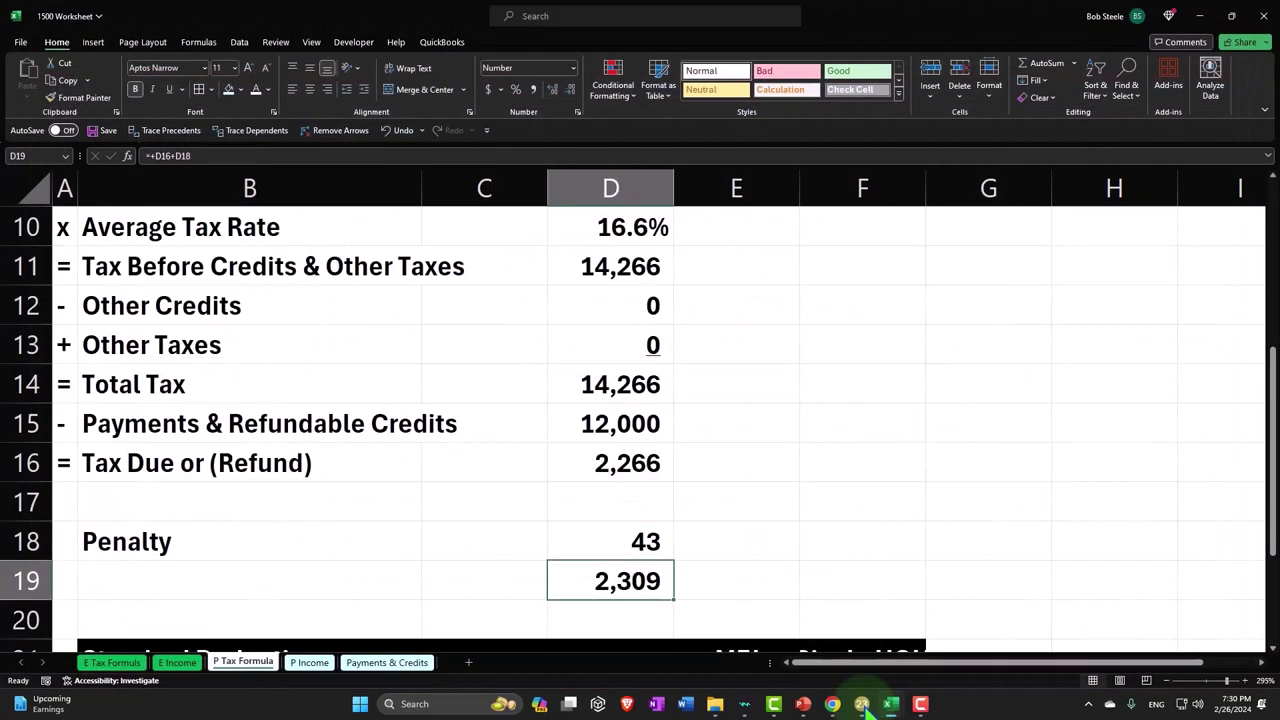
Step: Spell-check the sheet, changing 'Sangle' to 'Single' in the standard deduction label
click(288, 509)
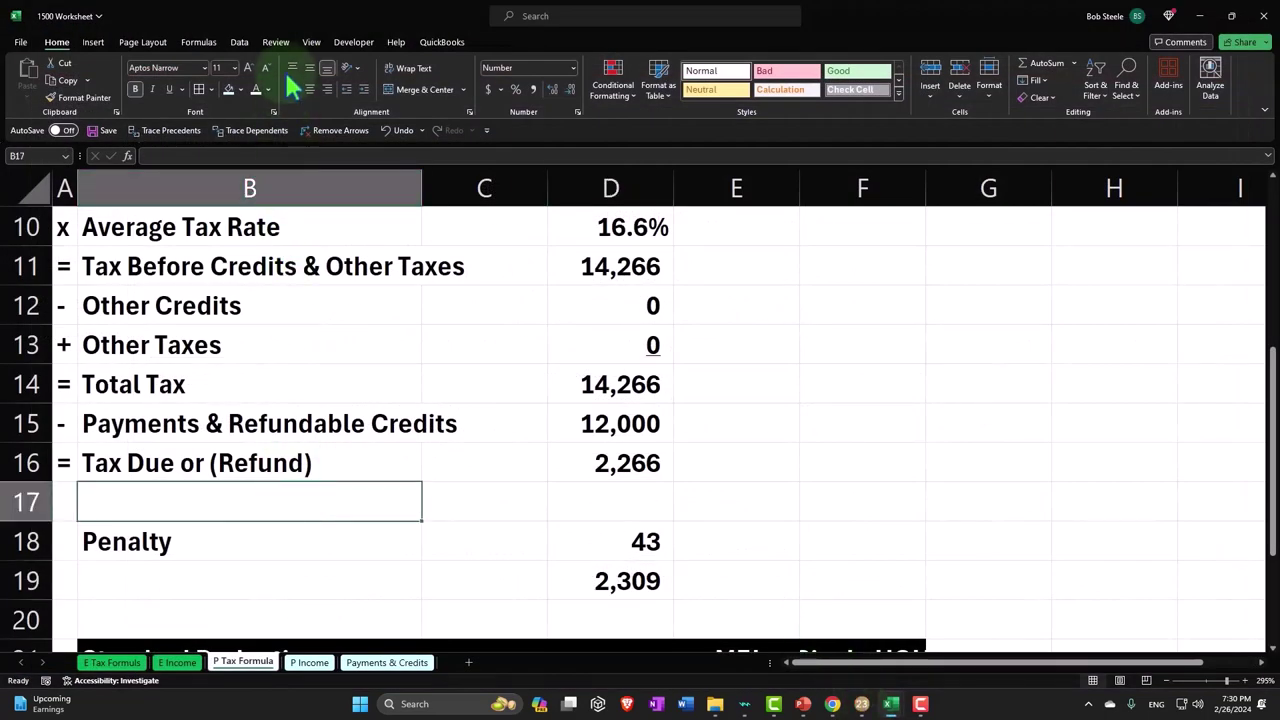
click(273, 44)
click(28, 84)
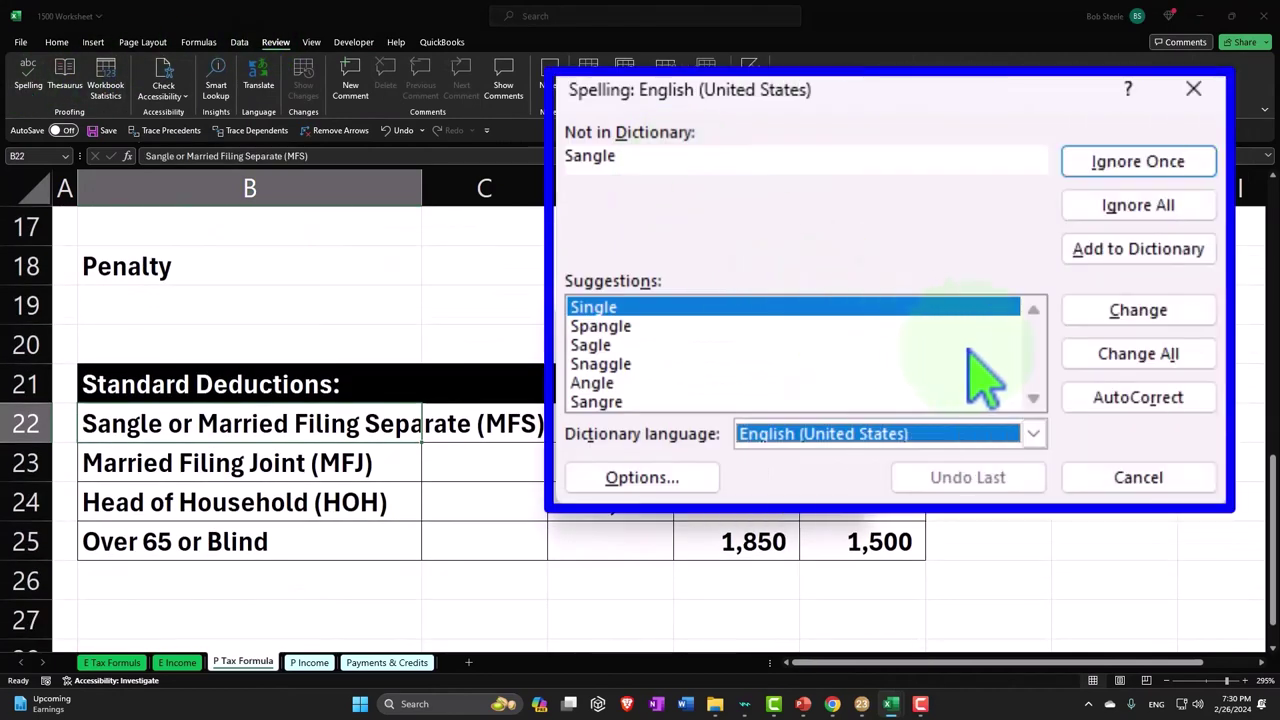
click(1128, 316)
click(617, 387)
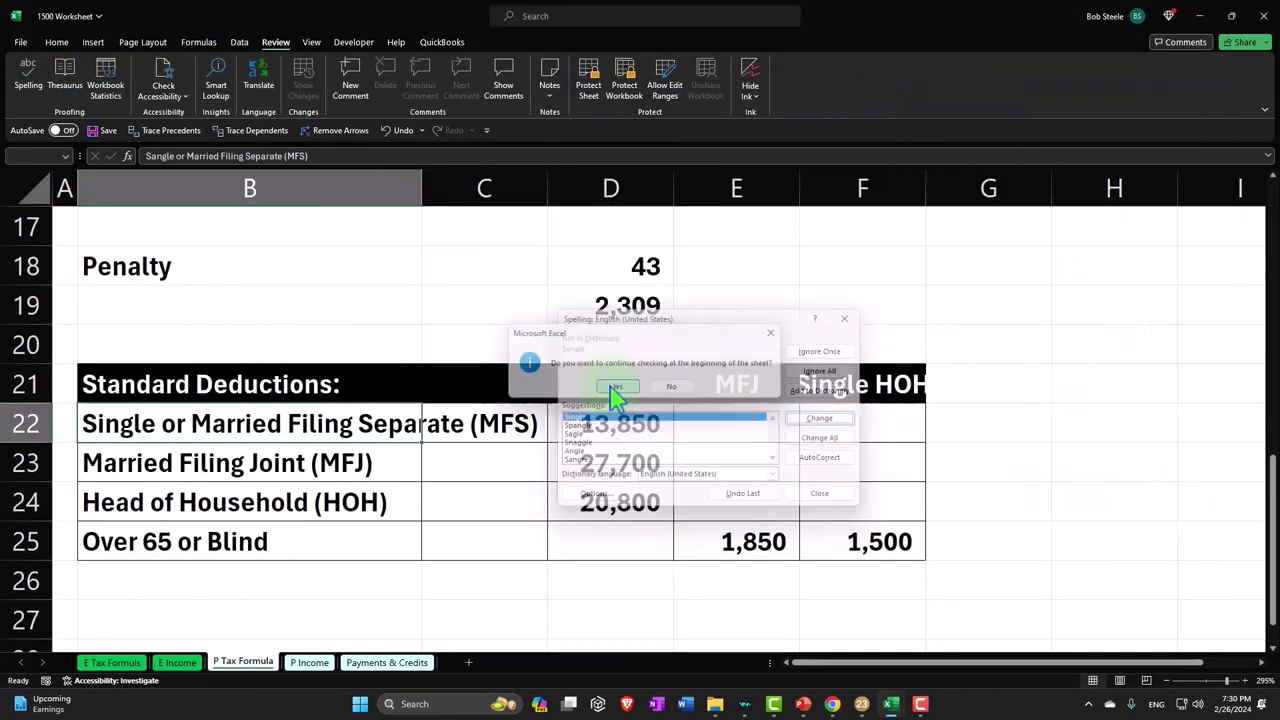
click(592, 416)
click(490, 448)
scroll(490, 448, up, 5)
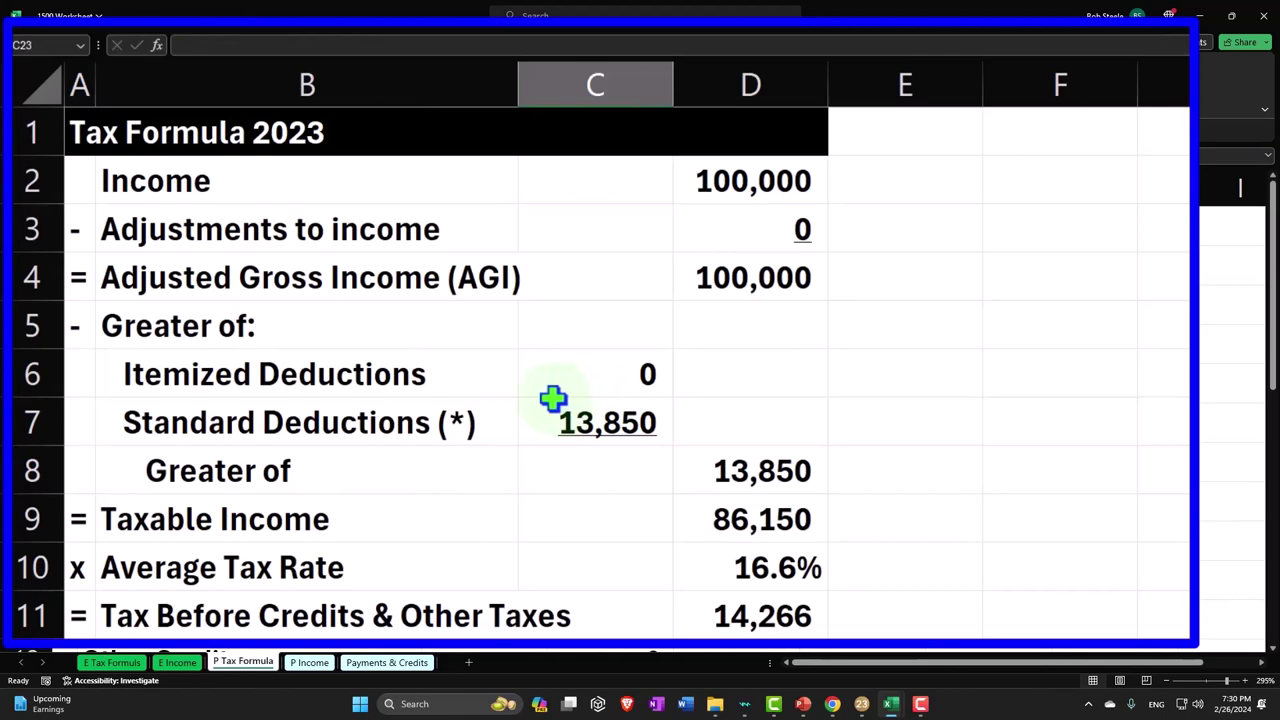
click(531, 392)
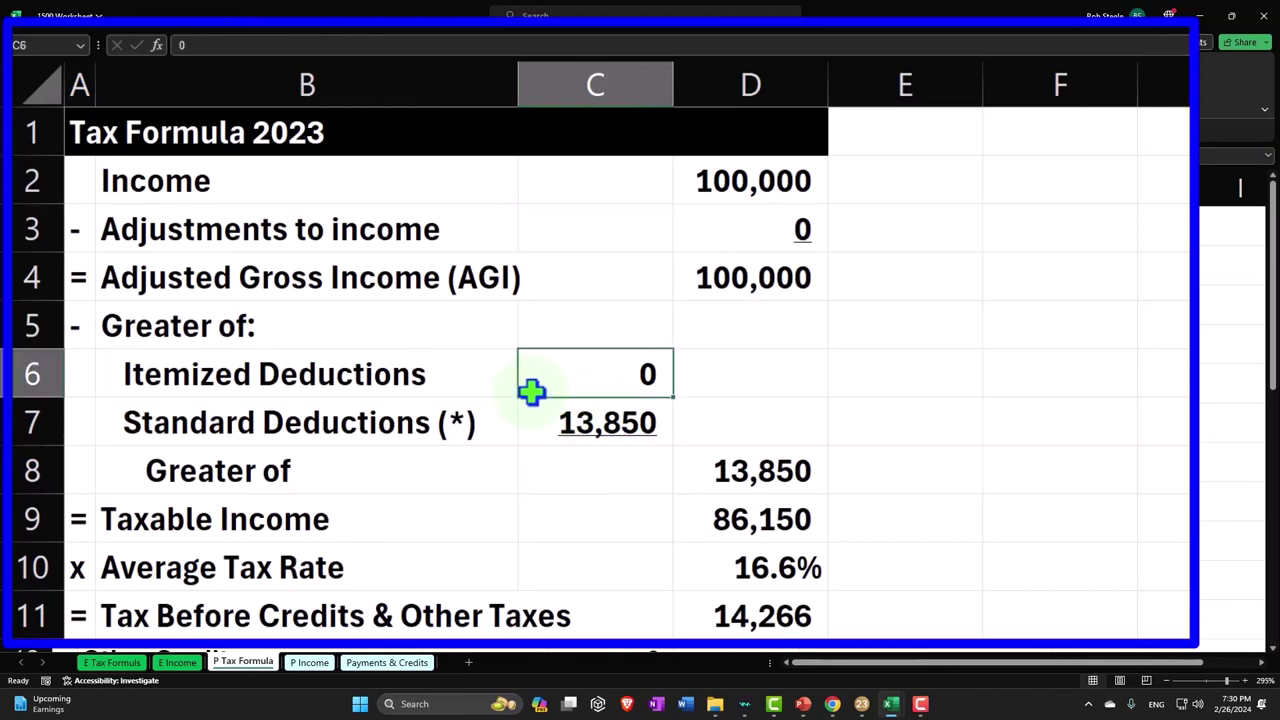
scroll(531, 392, down, 3)
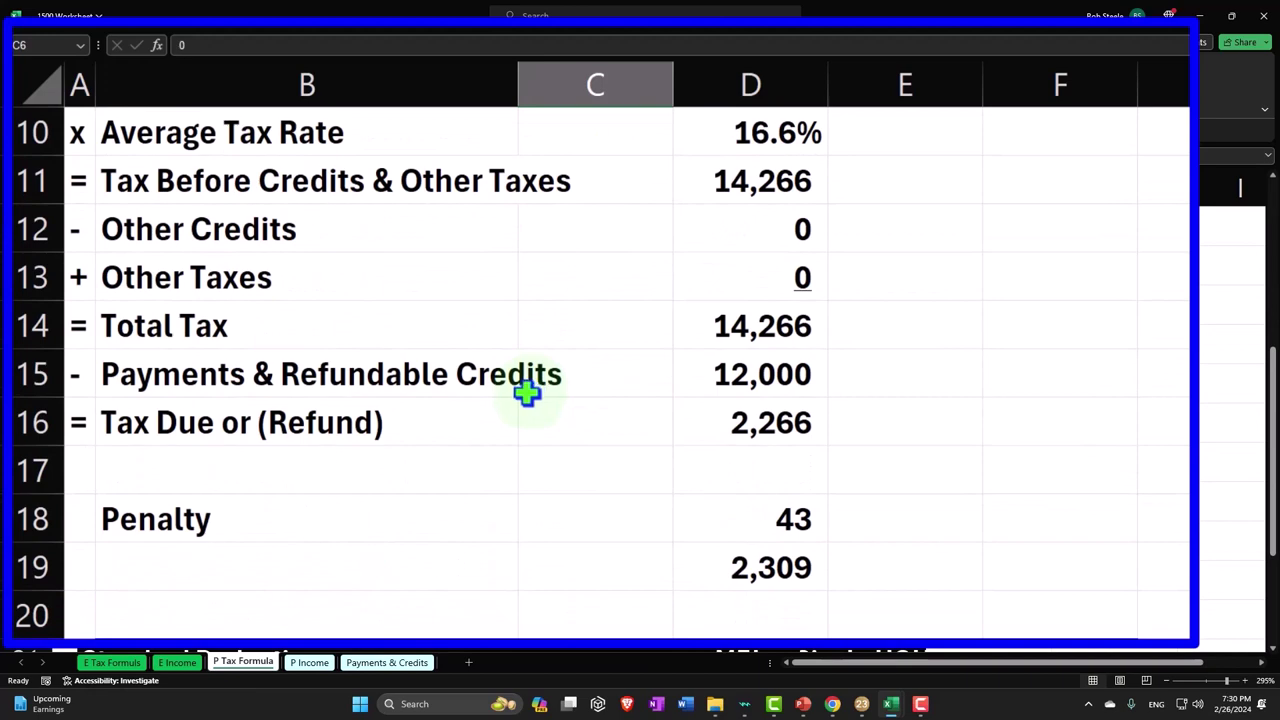
scroll(527, 392, up, 3)
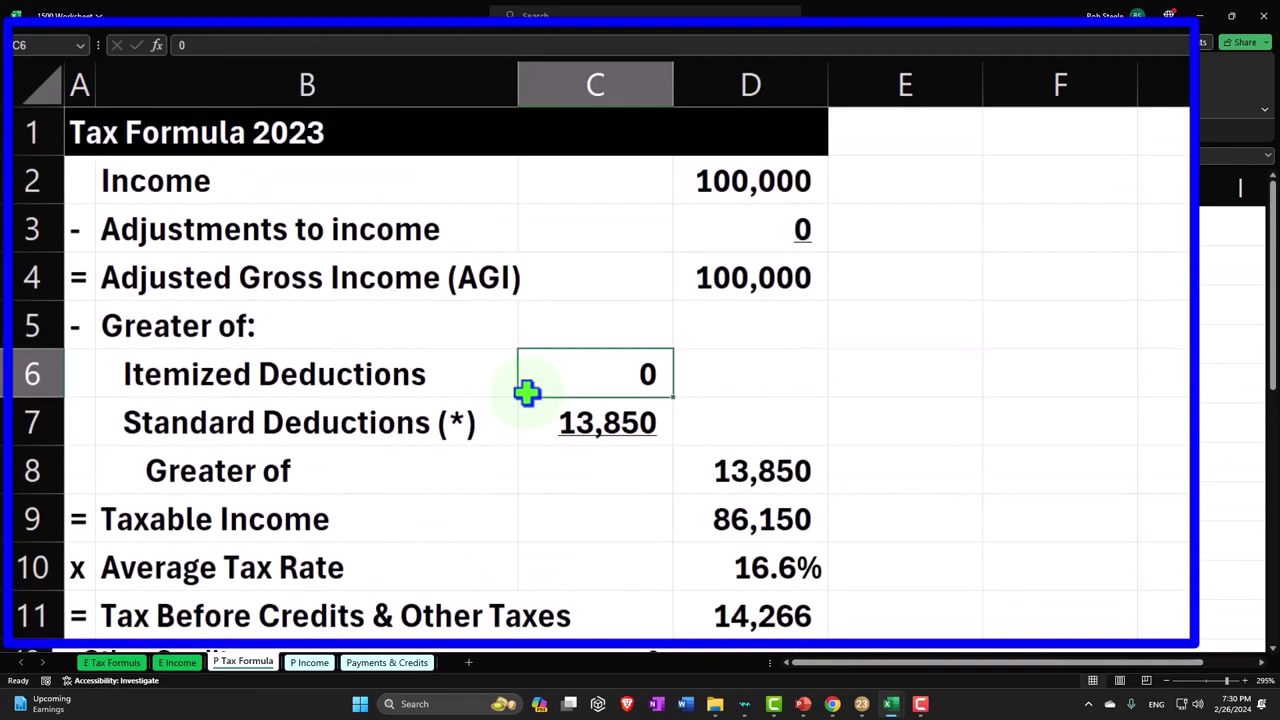